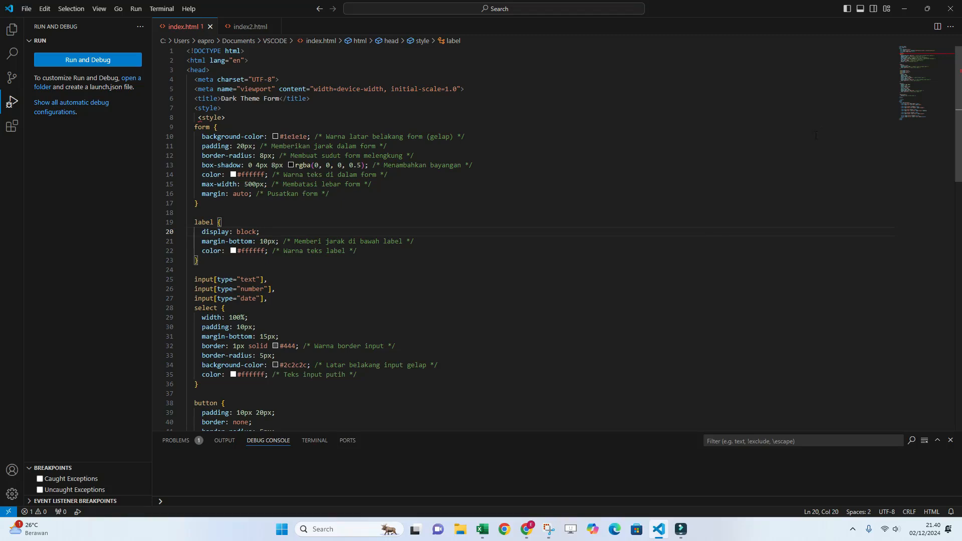
Minimize the code editor and close the MATERI CRUD script project and the spreadsheet's browser window.
click(906, 11)
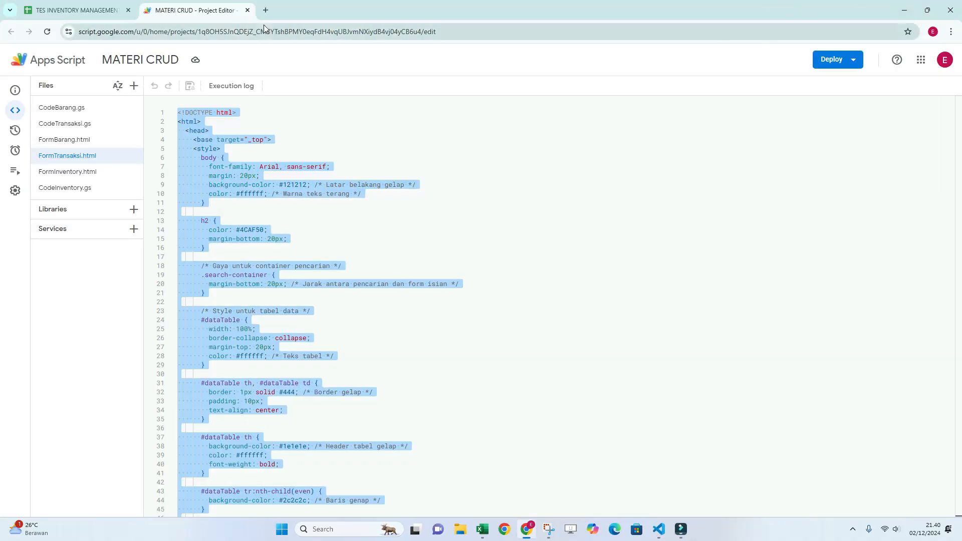
click(249, 11)
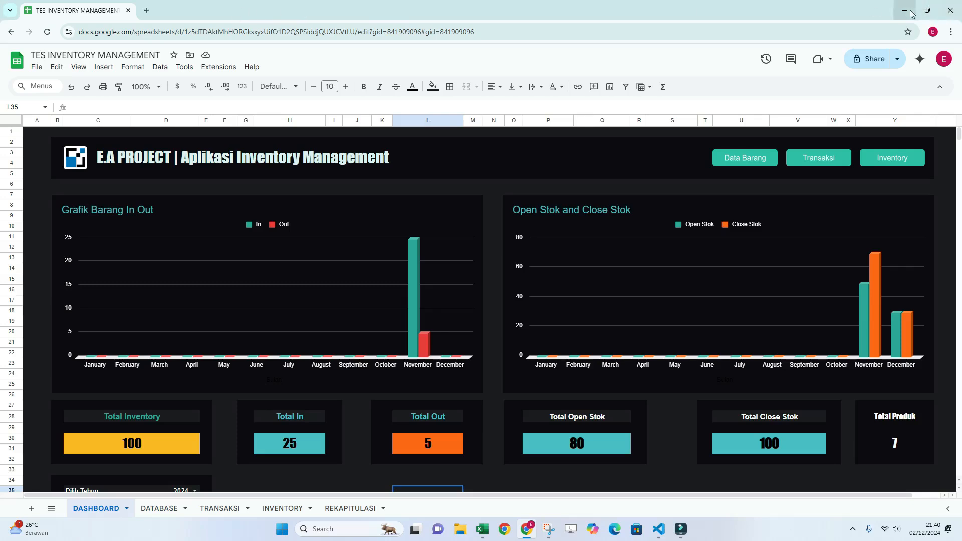
click(950, 10)
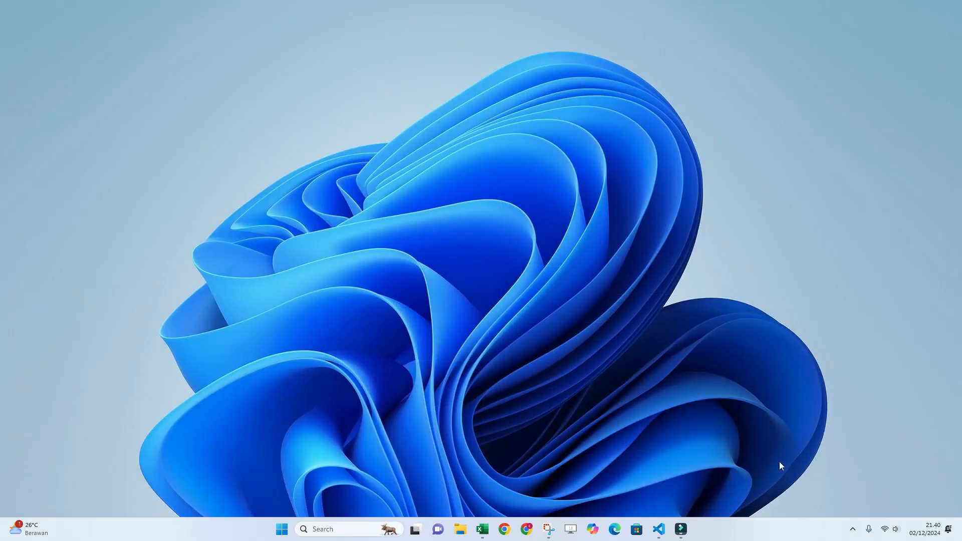
Switch to a new Chrome window, go to Google Sheets and open the TES INVENTORY MANAGEMENT spreadsheet.
click(526, 529)
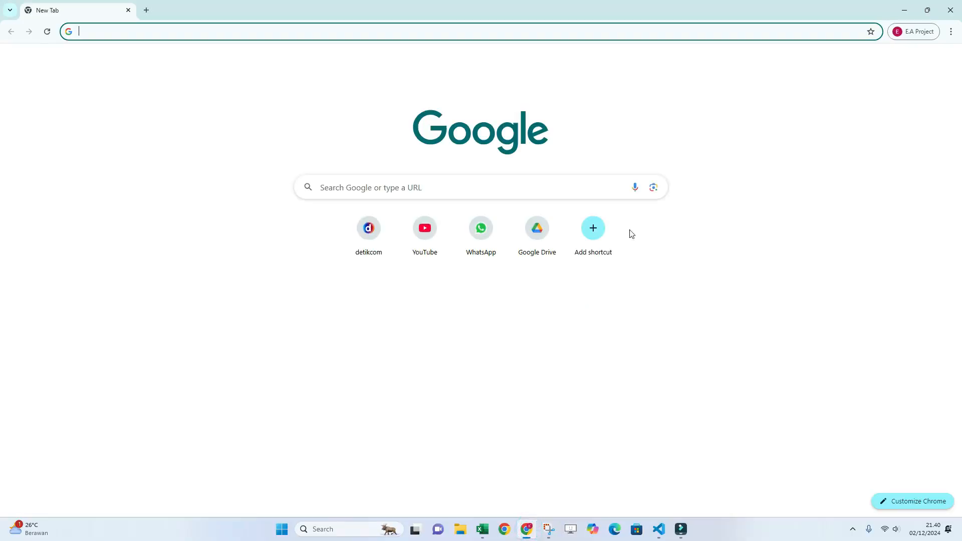
click(919, 65)
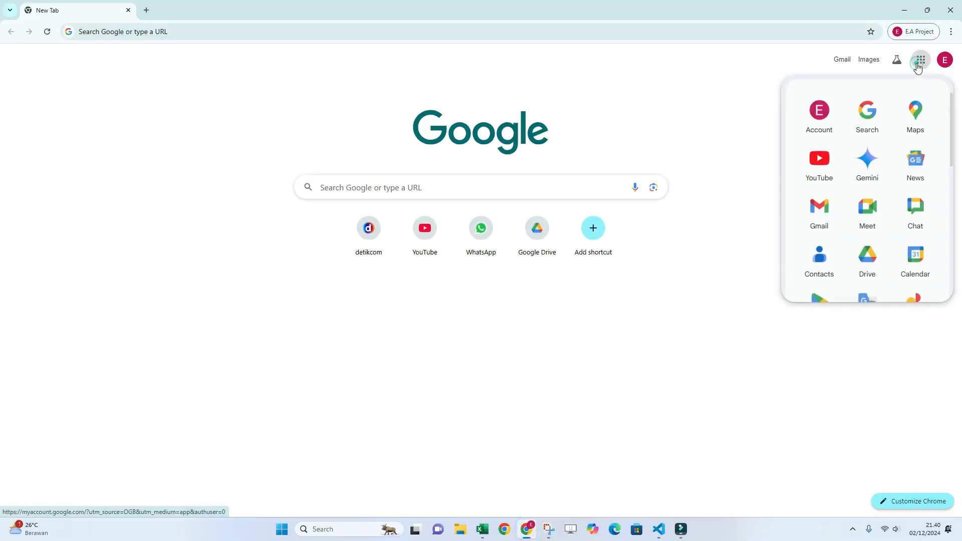
scroll(917, 175, down, 4)
click(914, 223)
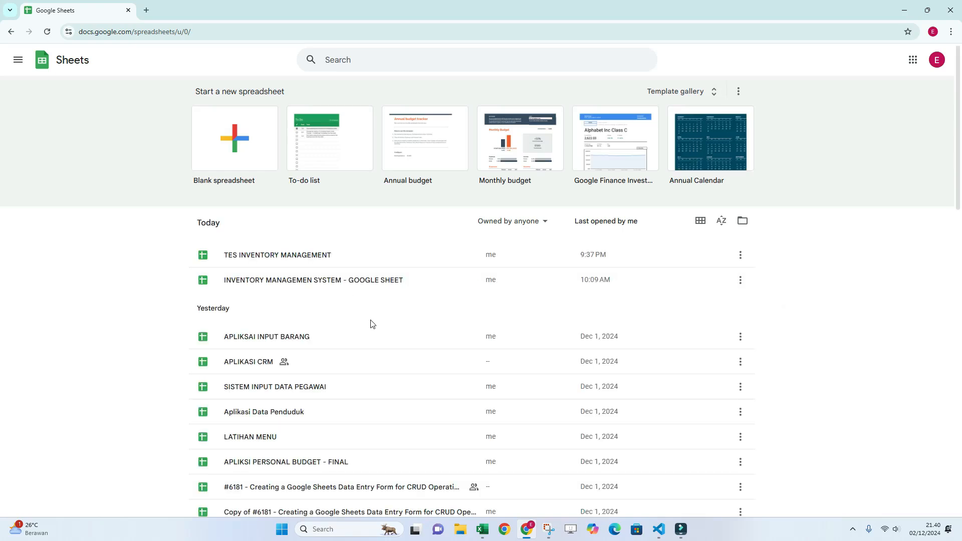
click(299, 255)
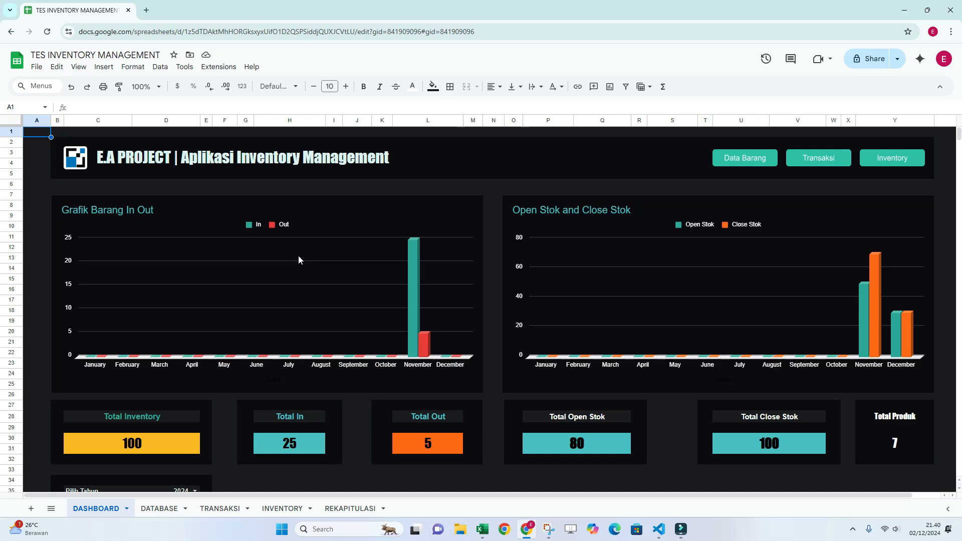
Hide the spreadsheet's title and menu area to give the dashboard more room.
click(476, 184)
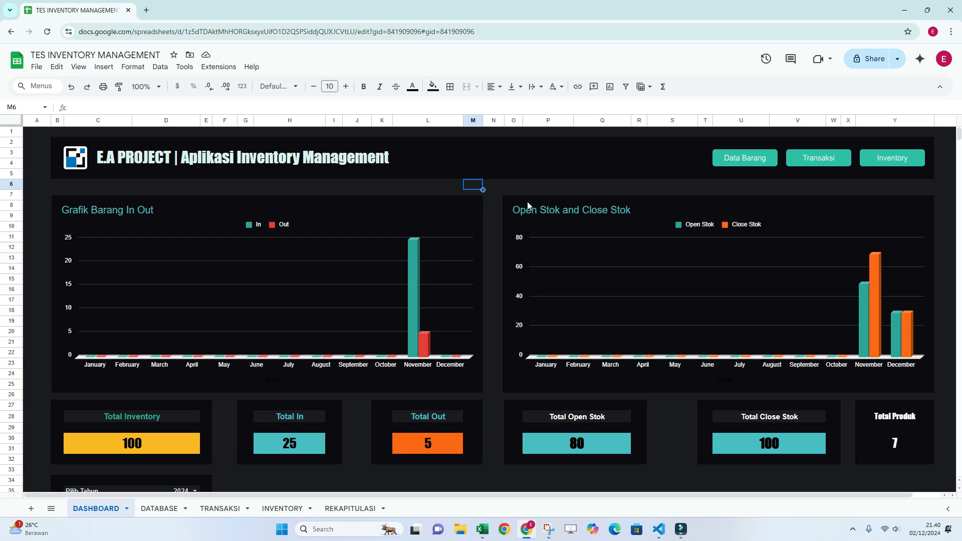
click(549, 166)
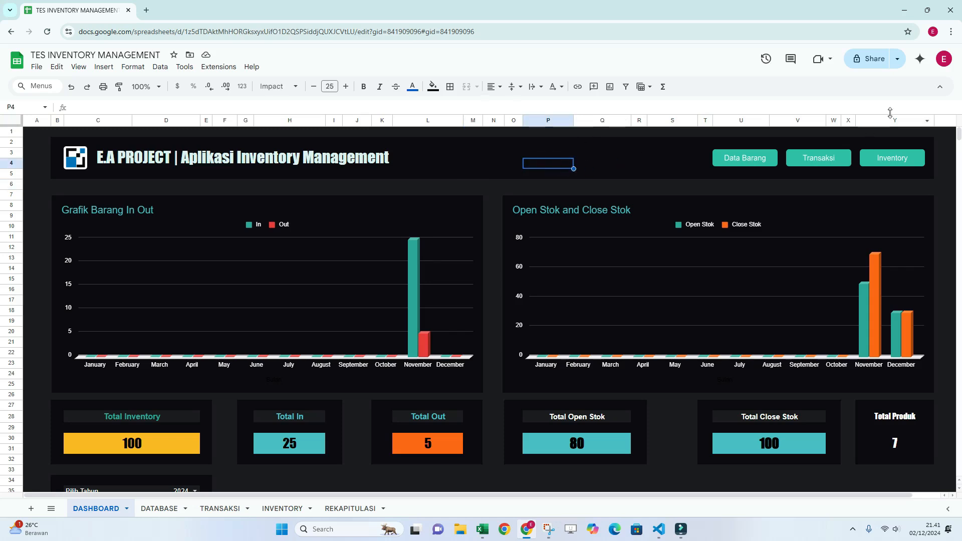
click(940, 87)
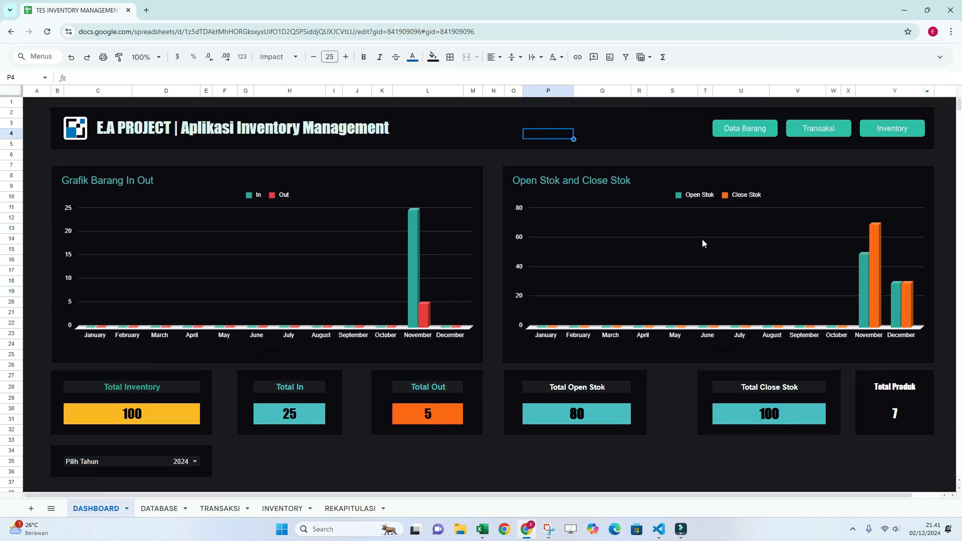
Examine the dashboard's In/Out and Open/Close Stok charts, the summary cards and the Pilih Tahun year filter.
click(474, 460)
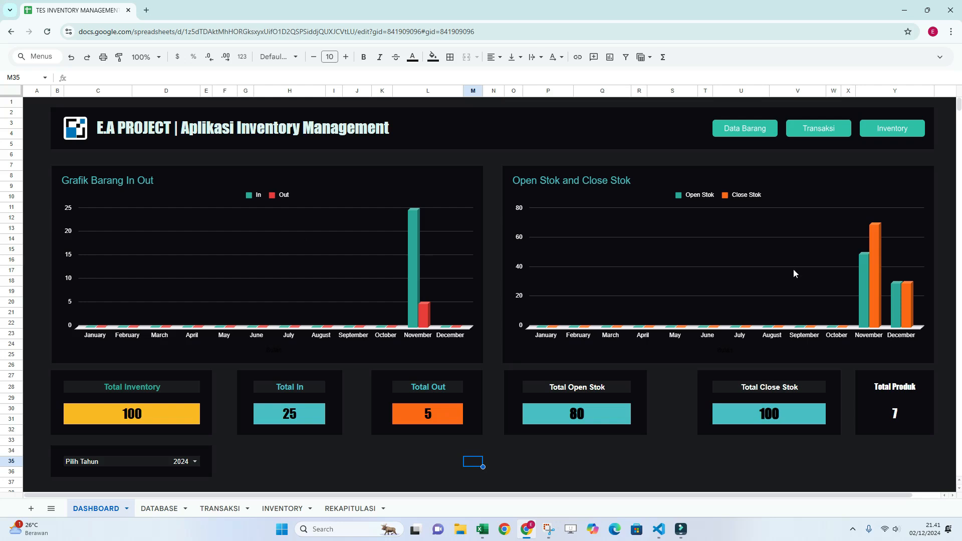
click(560, 449)
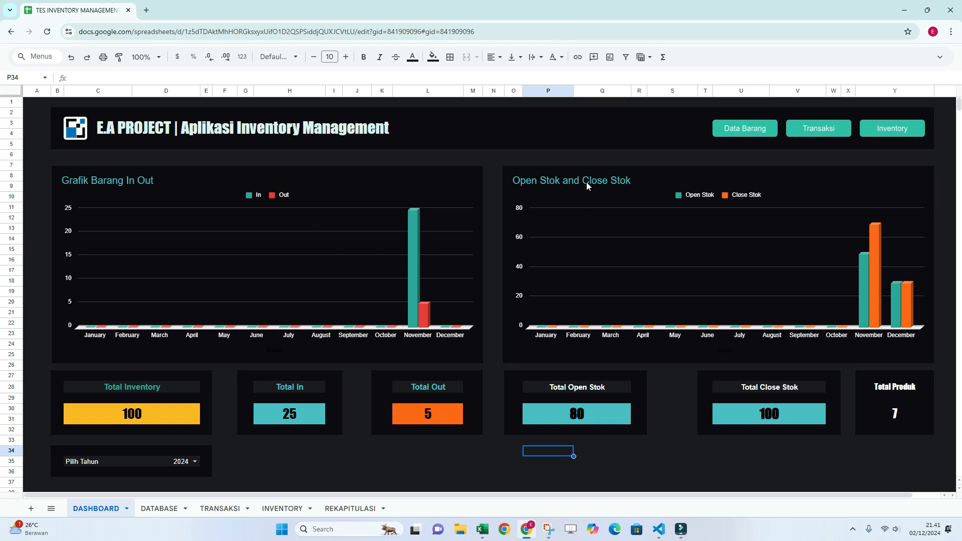
click(627, 158)
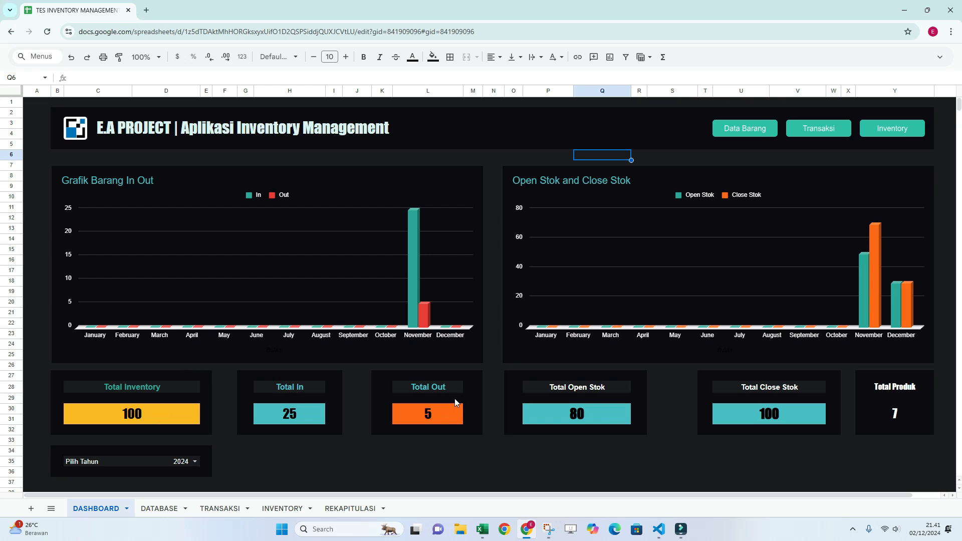
click(575, 390)
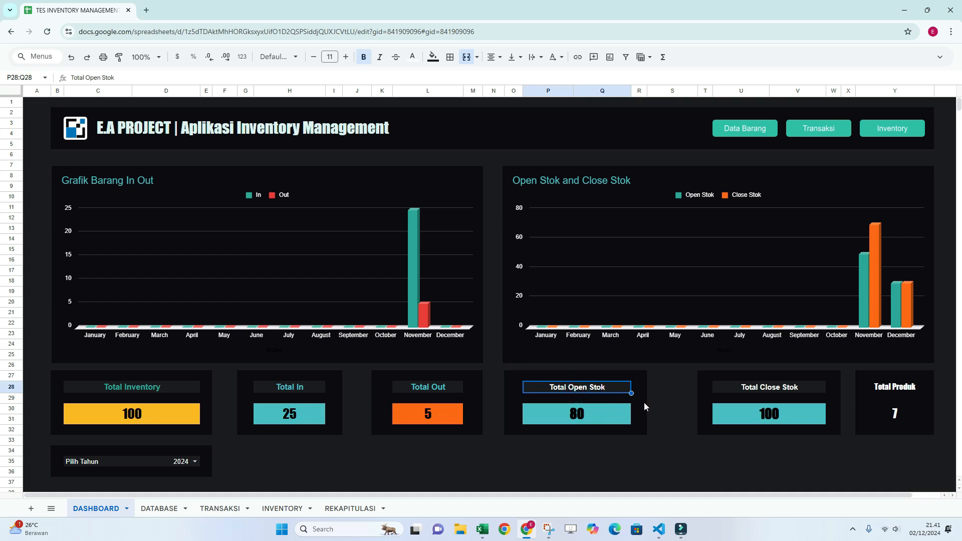
click(778, 394)
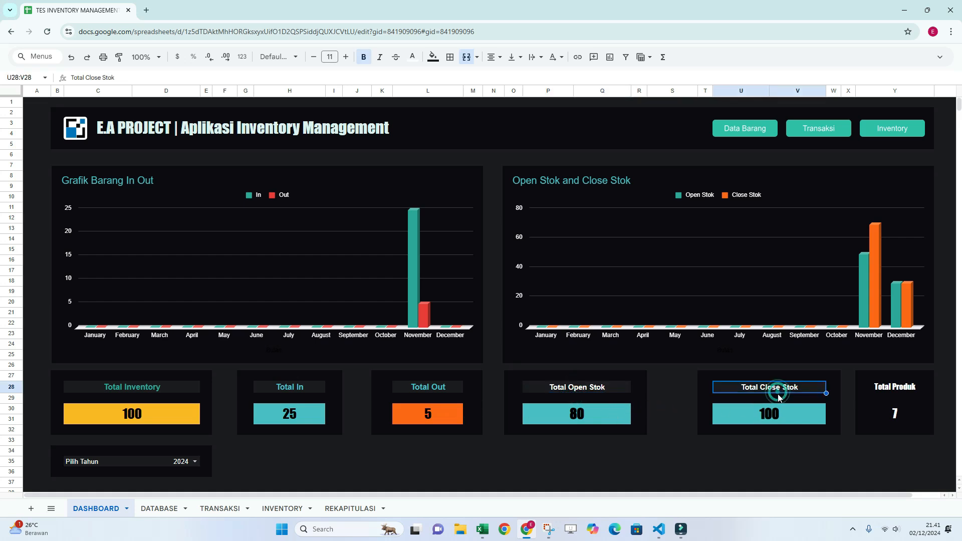
click(772, 447)
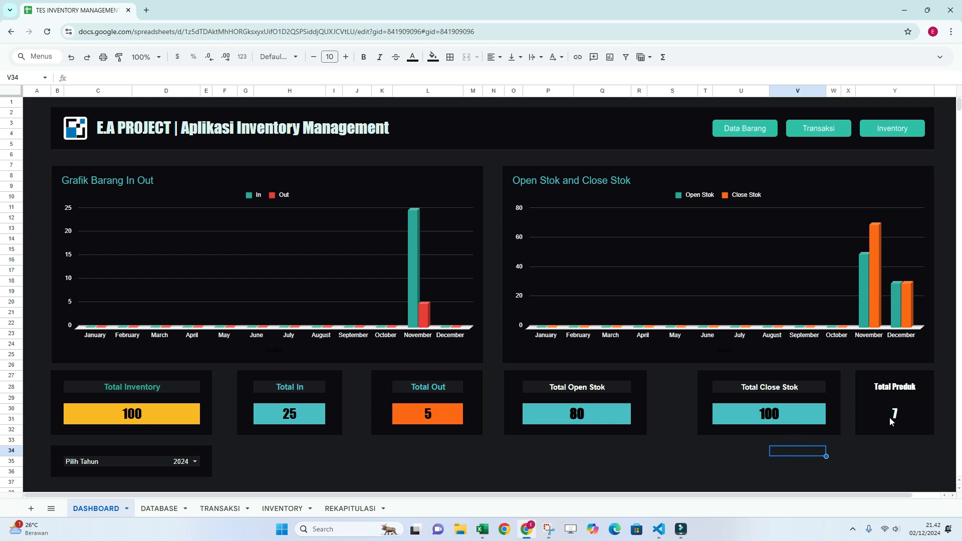
click(321, 444)
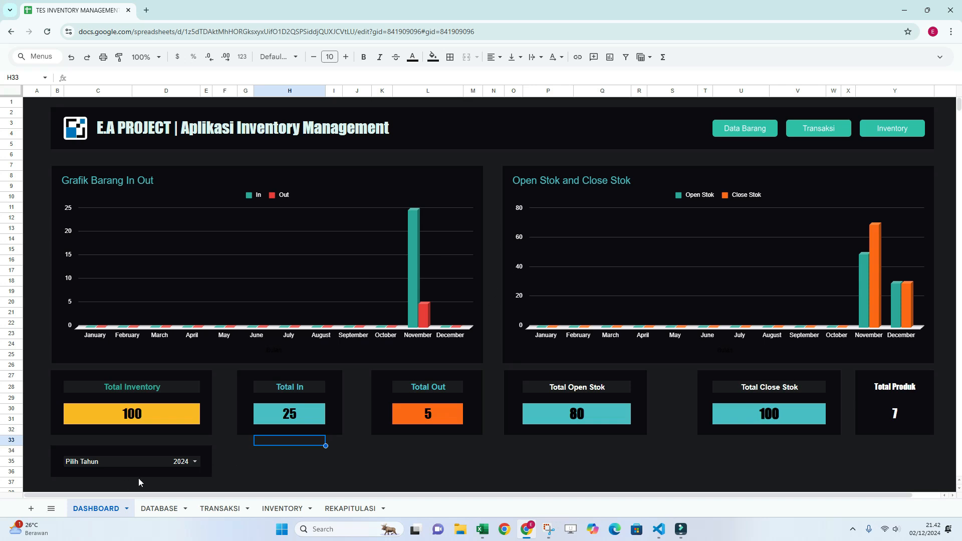
click(350, 462)
View the item records on the DATABASE sheet and the transaction records on the TRANSAKSI sheet.
click(157, 508)
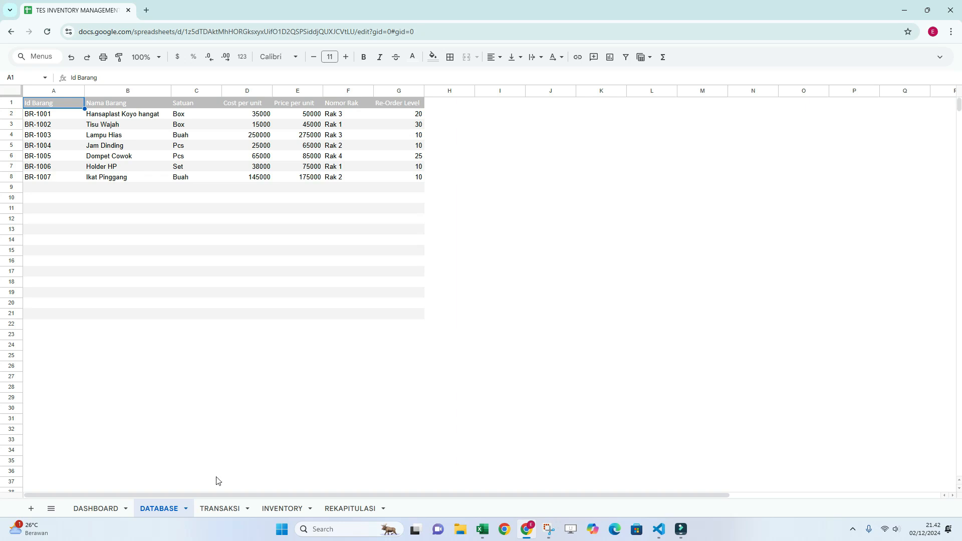
click(220, 510)
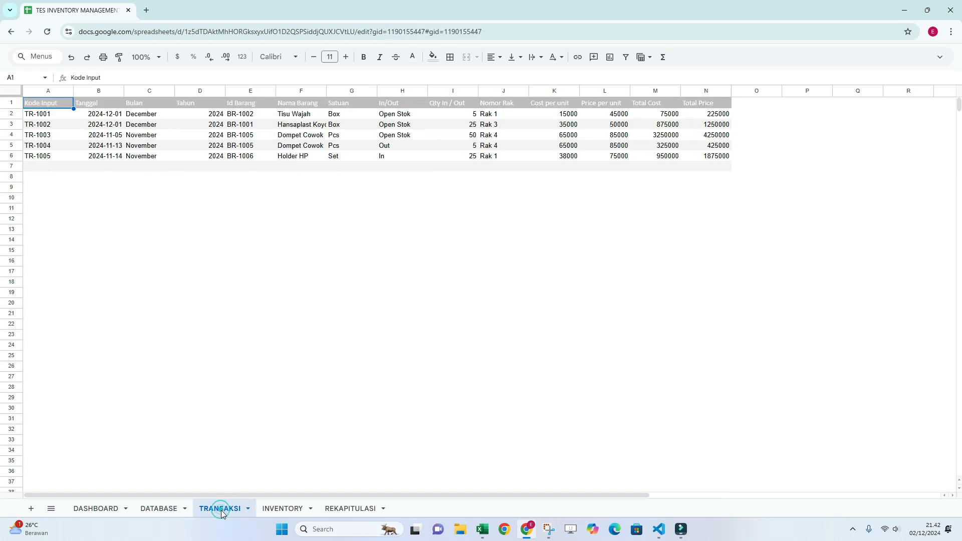
click(334, 335)
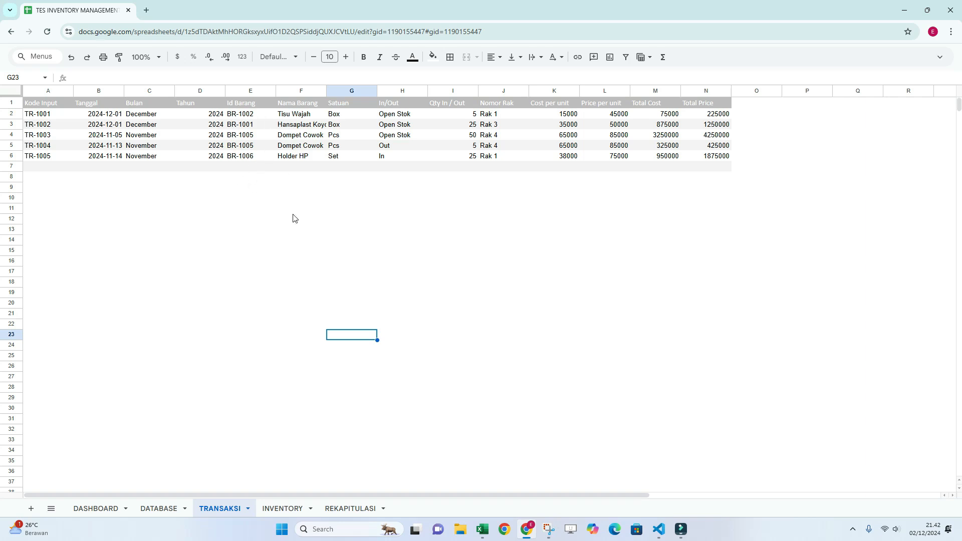
click(303, 202)
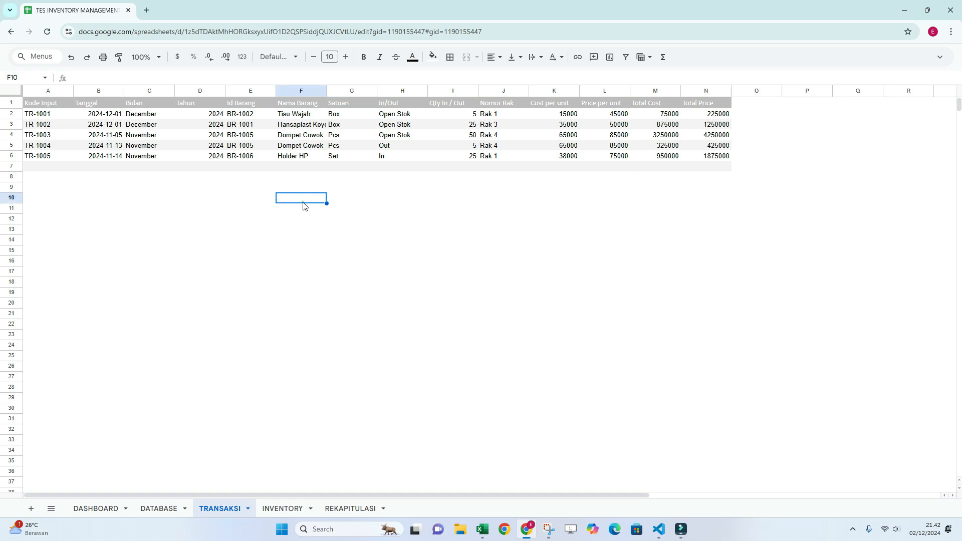
Examine the stock and re-order columns on the INVENTORY sheet, comparing them with the TRANSAKSI sheet.
click(282, 509)
click(806, 234)
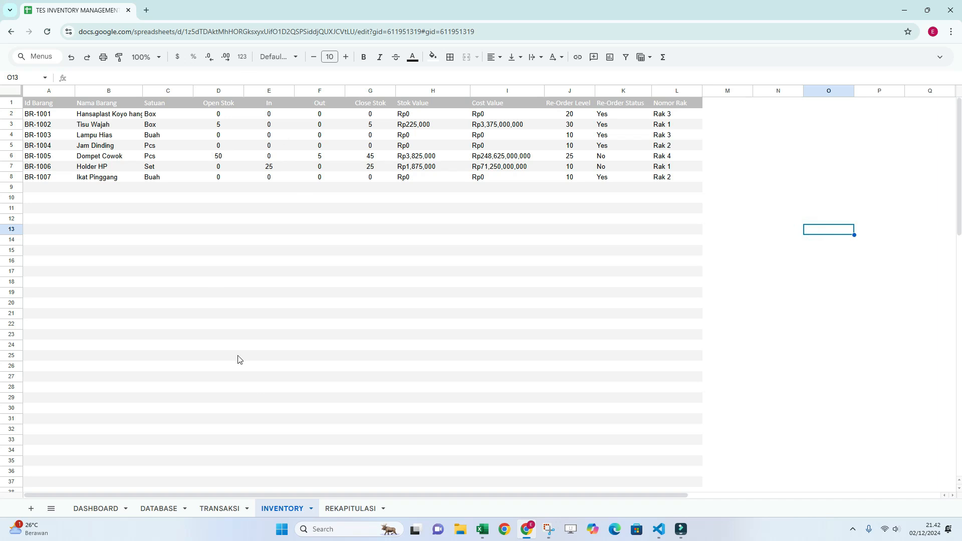
click(220, 508)
click(263, 508)
click(805, 162)
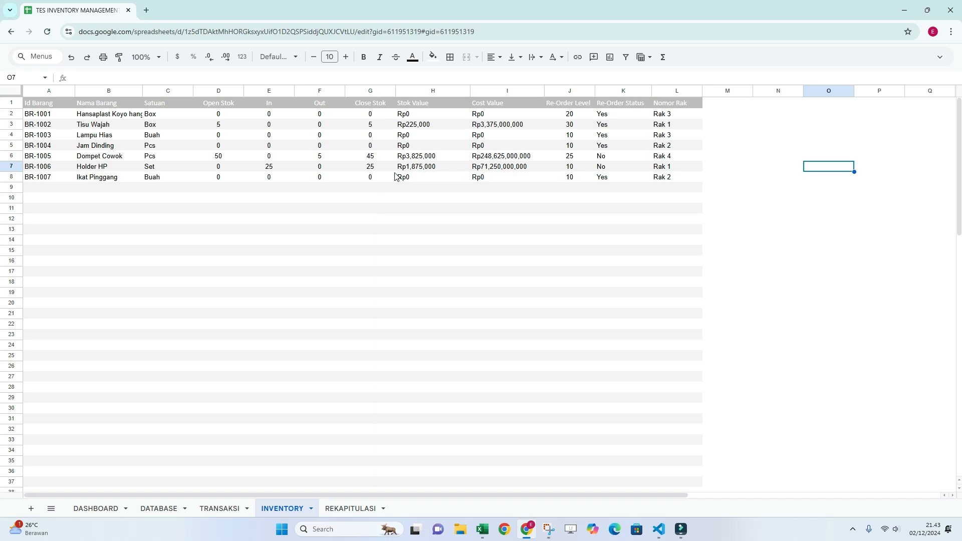
Compare the DASHBOARD sheet with its source records on the DATABASE and TRANSAKSI sheets.
click(113, 509)
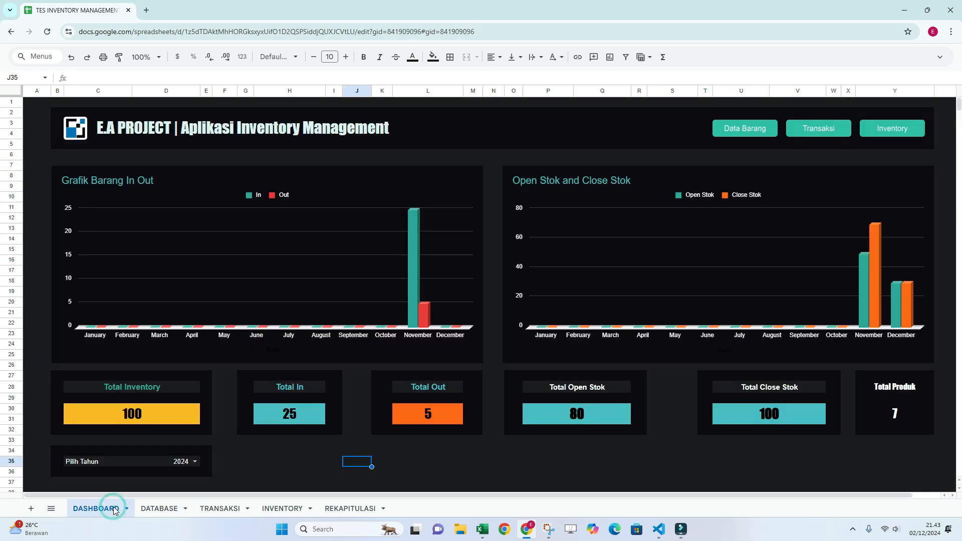
click(159, 509)
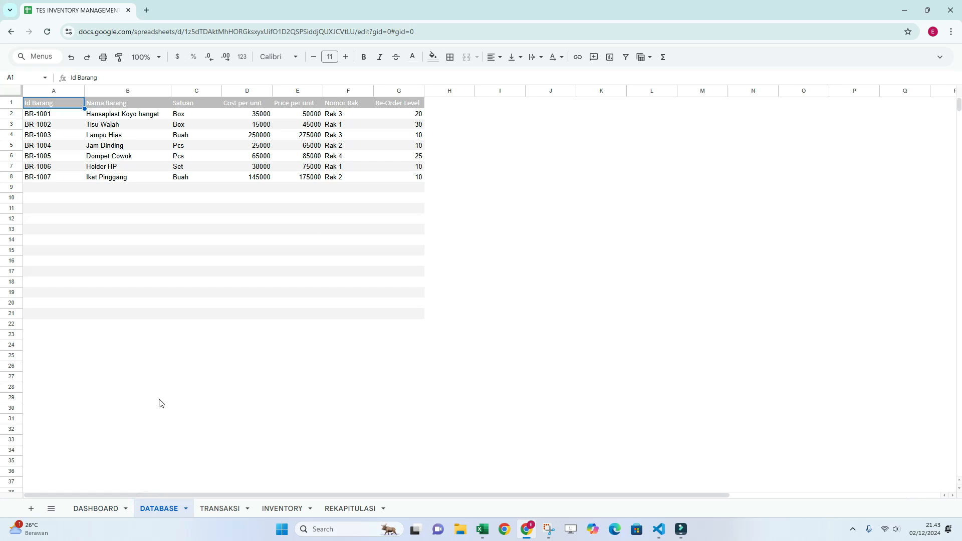
click(95, 510)
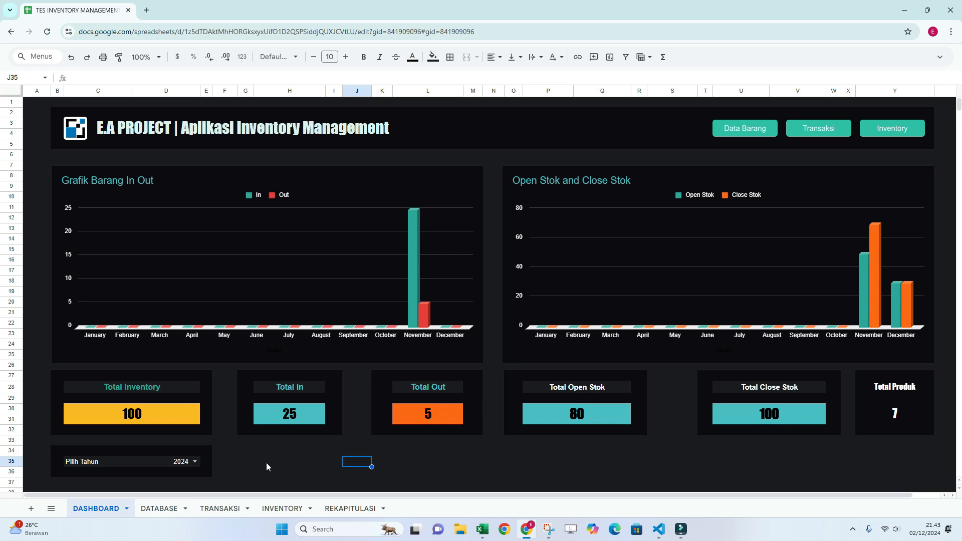
click(291, 453)
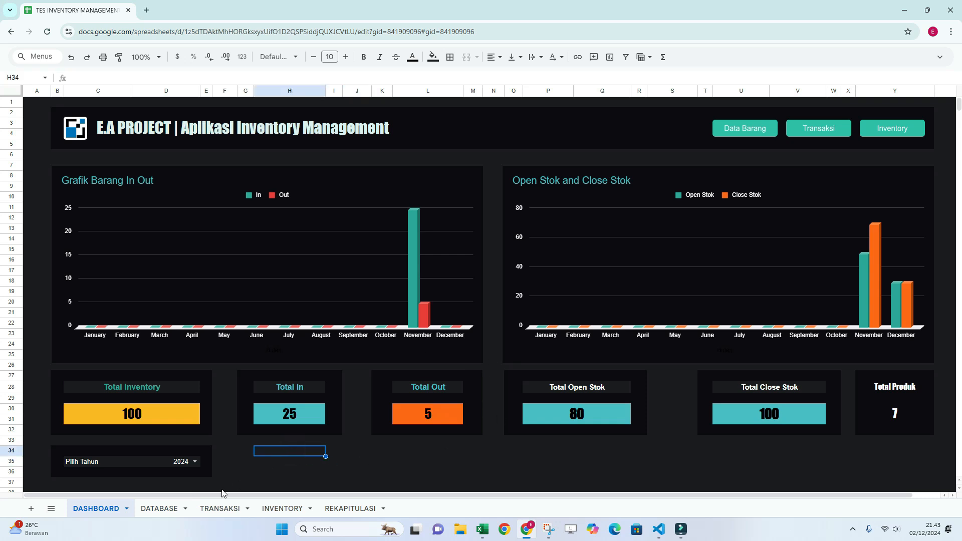
click(162, 509)
click(216, 510)
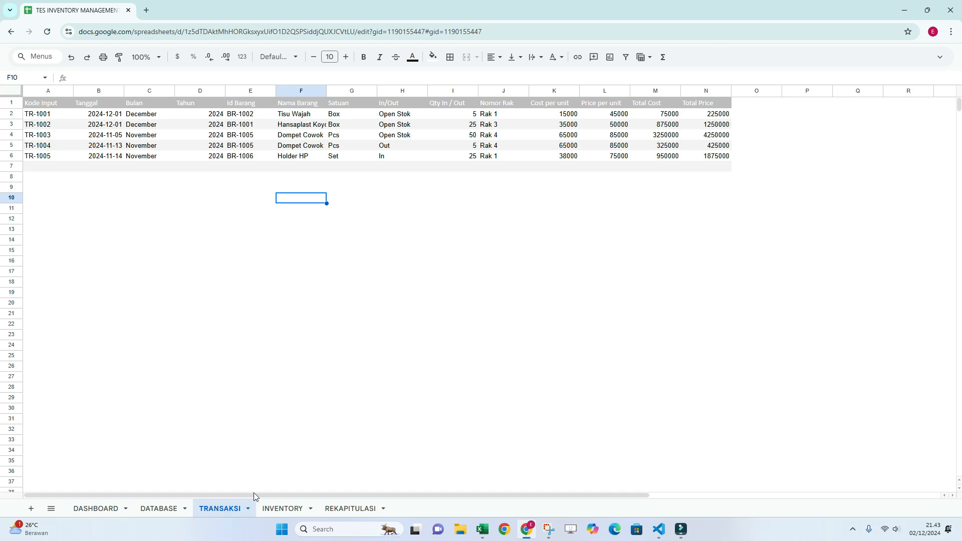
Open the Data Barang form from the dashboard and examine its search box, input fields and item table.
click(106, 510)
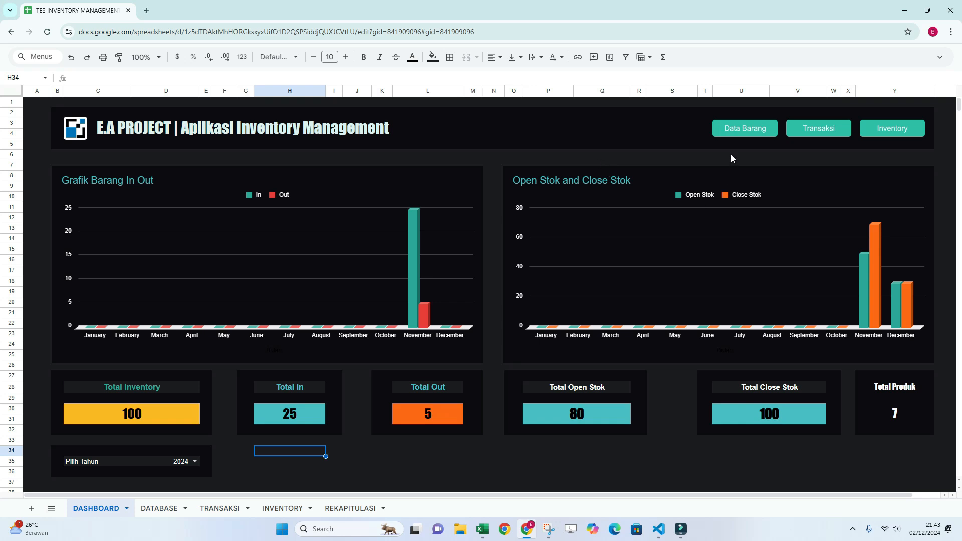
click(745, 128)
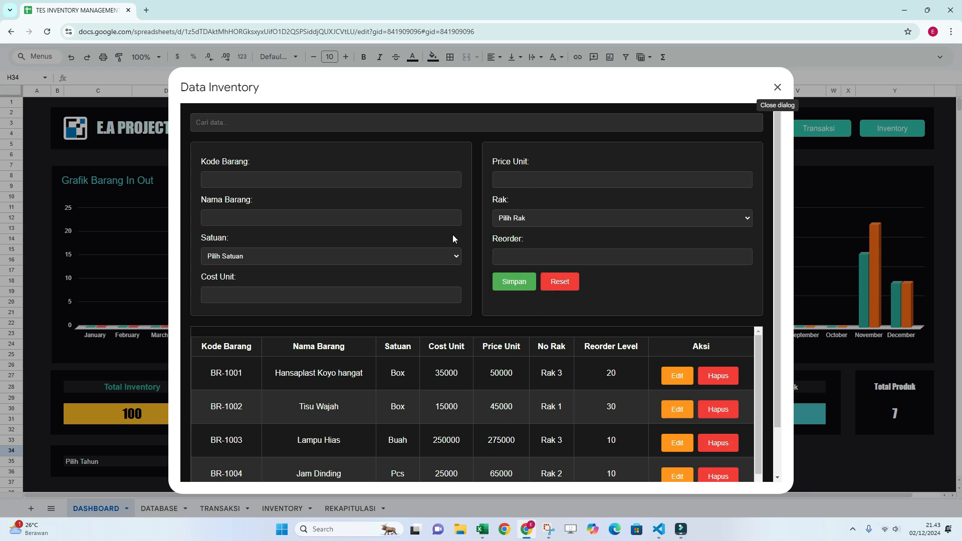
scroll(667, 333, down, 2)
scroll(671, 381, up, 2)
scroll(480, 388, down, 2)
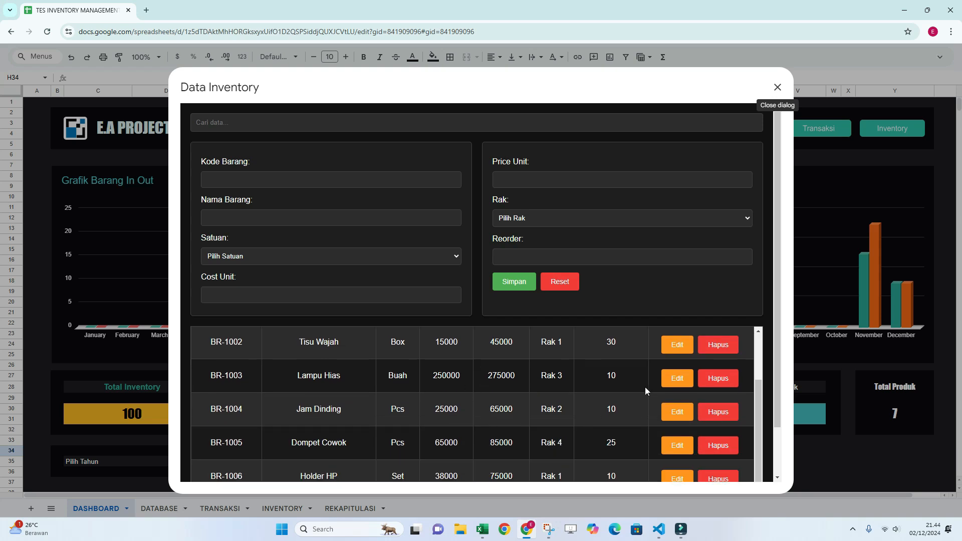
scroll(645, 387, up, 2)
scroll(721, 382, down, 5)
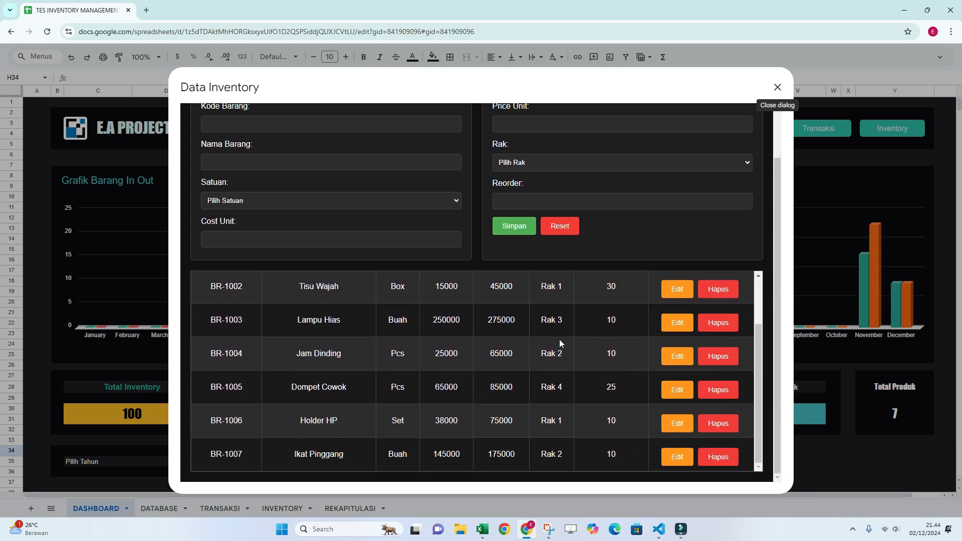
scroll(571, 327, up, 3)
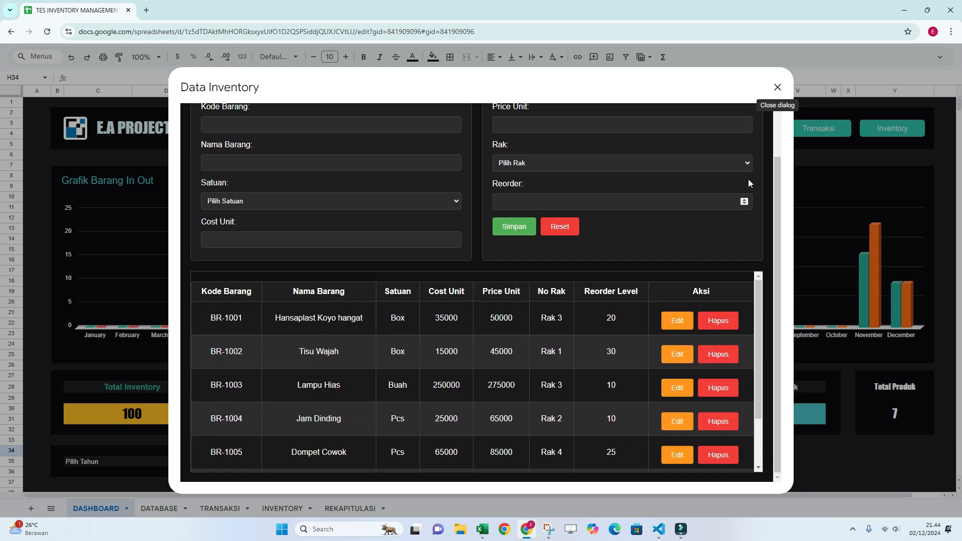
scroll(748, 179, up, 2)
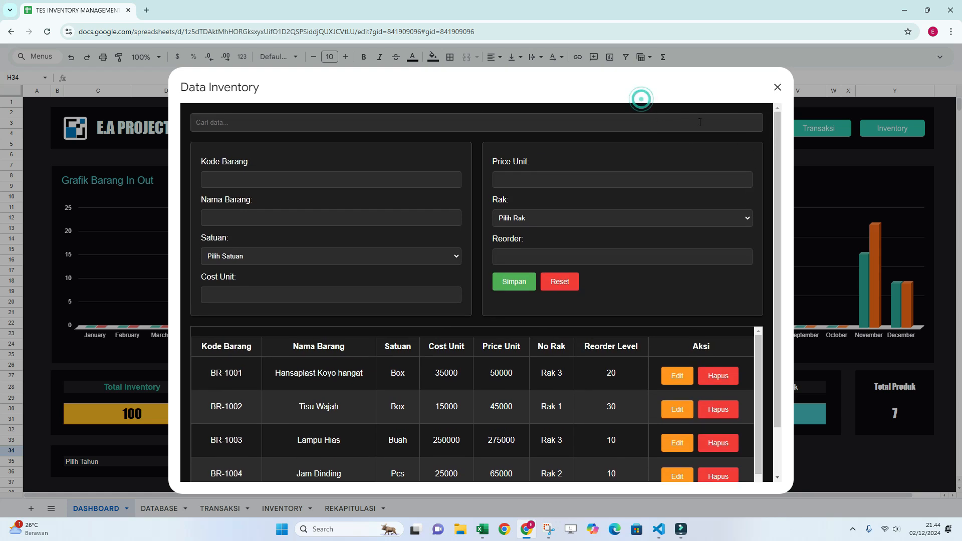
scroll(778, 169, down, 2)
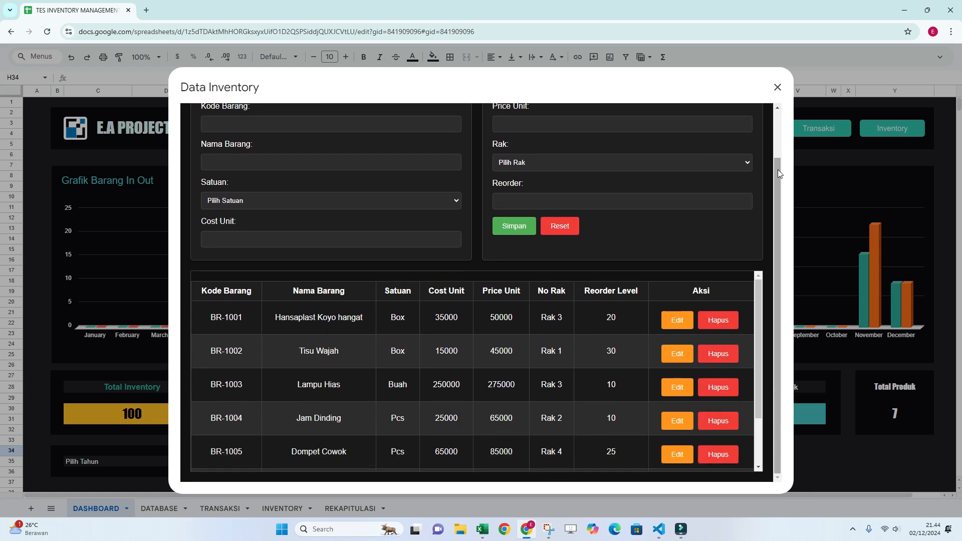
Examine the item table in the Data Barang form, including the Edit and Hapus actions of each row.
scroll(716, 344, down, 2)
scroll(716, 345, up, 2)
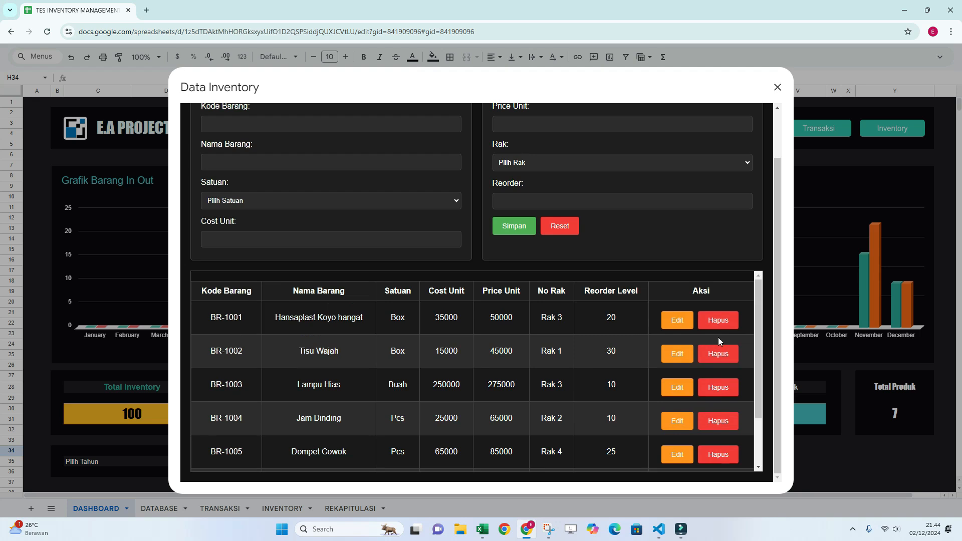
scroll(747, 239, up, 2)
scroll(664, 324, down, 2)
scroll(663, 367, down, 2)
scroll(664, 354, up, 2)
scroll(489, 239, up, 2)
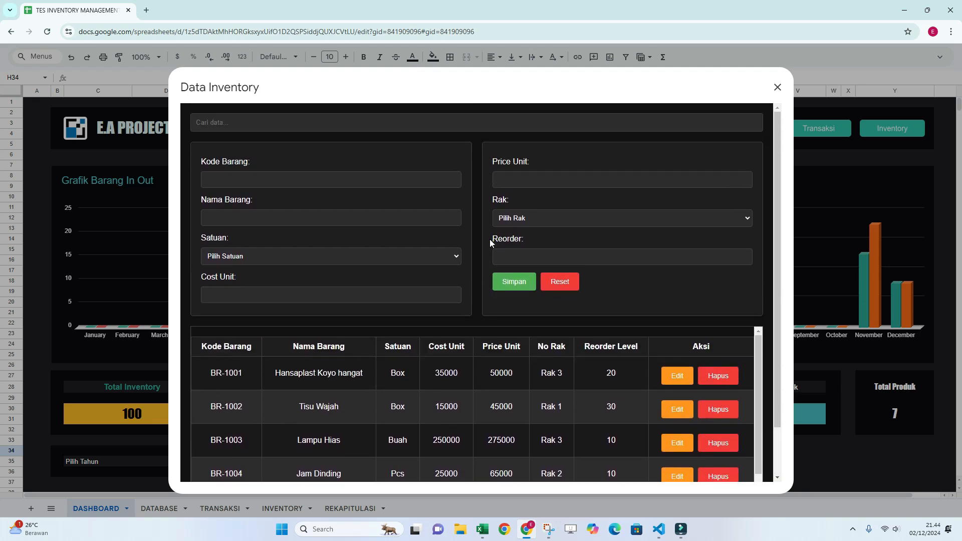
Enter BR-1008 as the Kode Barang of a new item, checking it against the codes in the item table.
click(287, 177)
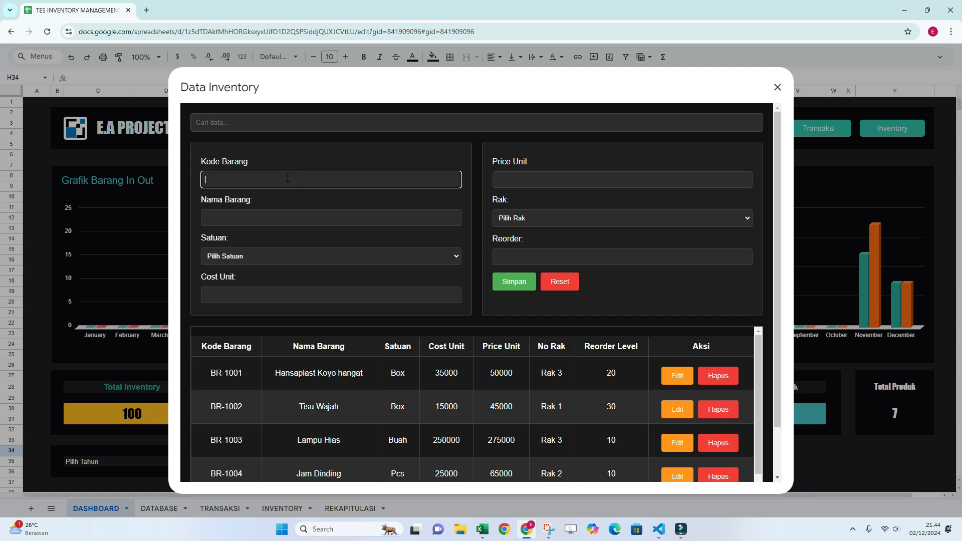
scroll(341, 365, down, 1)
scroll(341, 365, up, 1)
click(260, 194)
click(259, 184)
text(BR-1008)
scroll(328, 395, down, 2)
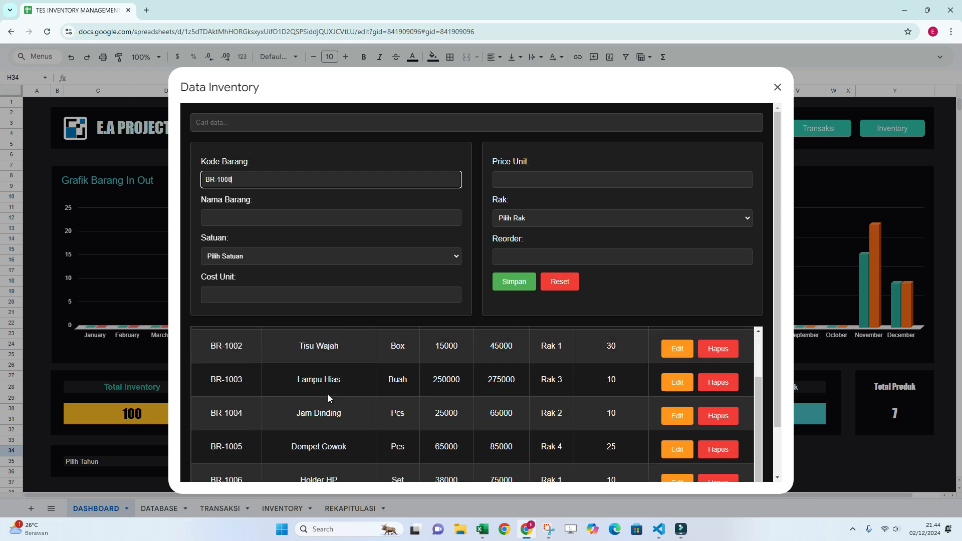
scroll(329, 397, down, 2)
scroll(320, 317, up, 3)
Fill in the new item's Nama Barang as Kaos Polos, its Satuan as Pcs and its Cost Unit as 120000.
click(264, 212)
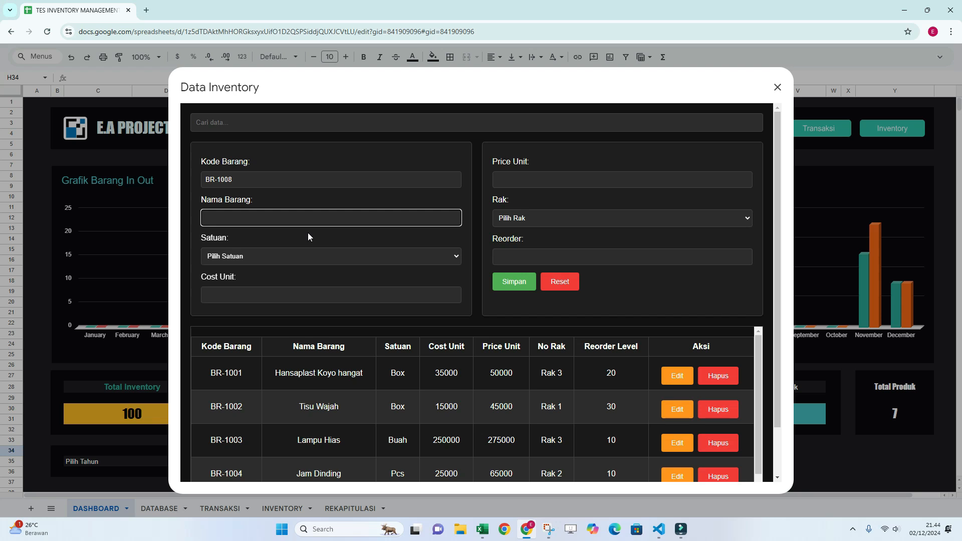
text(Kaos Polos)
click(296, 256)
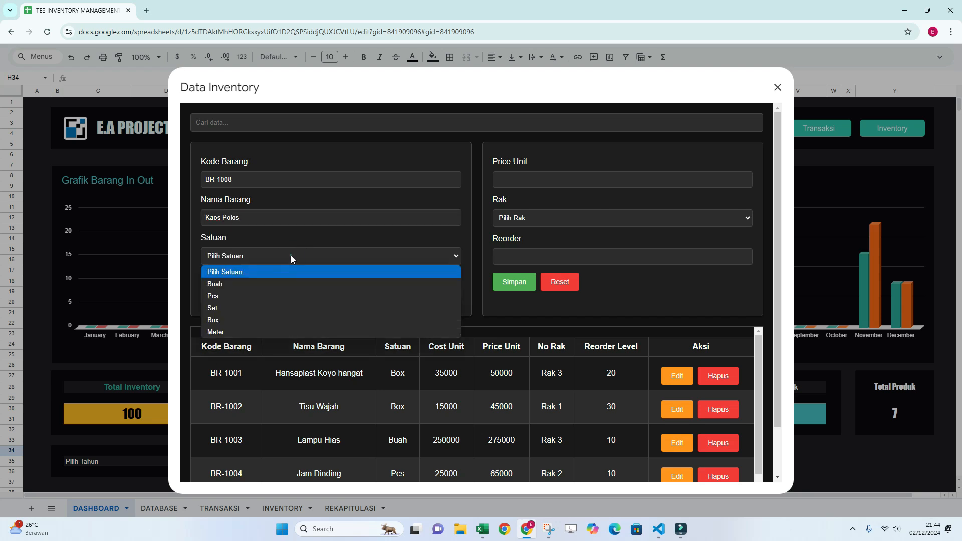
click(225, 296)
click(258, 296)
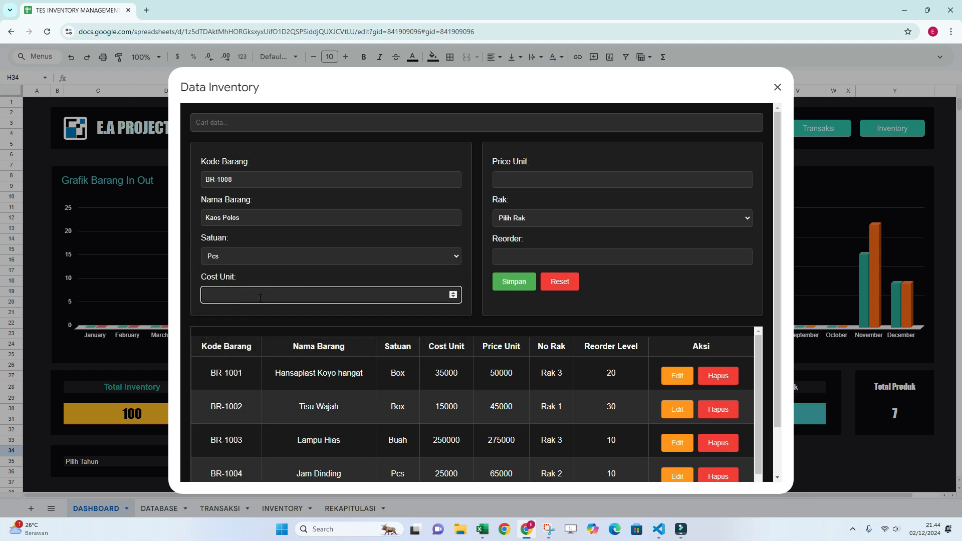
text(120000)
Set the item's Price Unit to 175000, Rak to Rak 2 and Reorder to 15, and save the record.
click(526, 180)
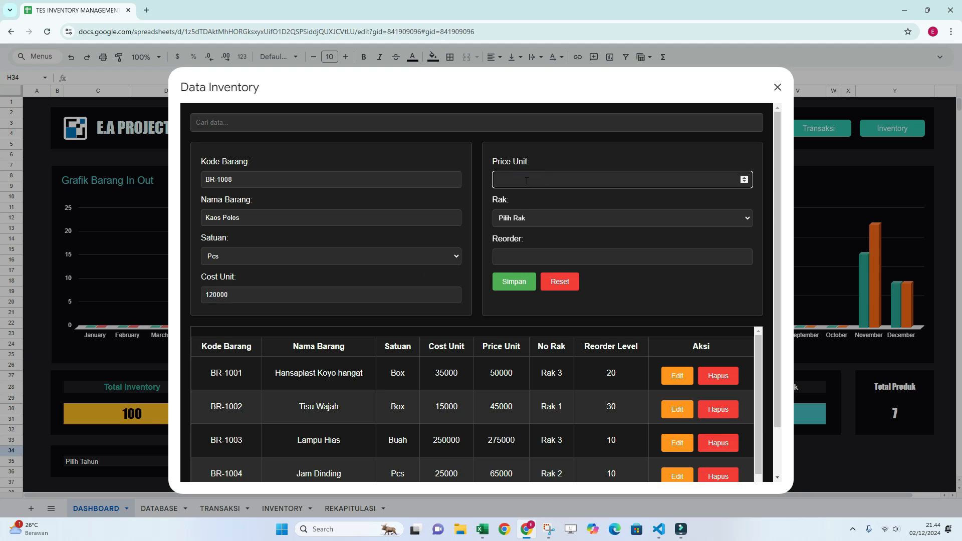
text(175000)
click(533, 221)
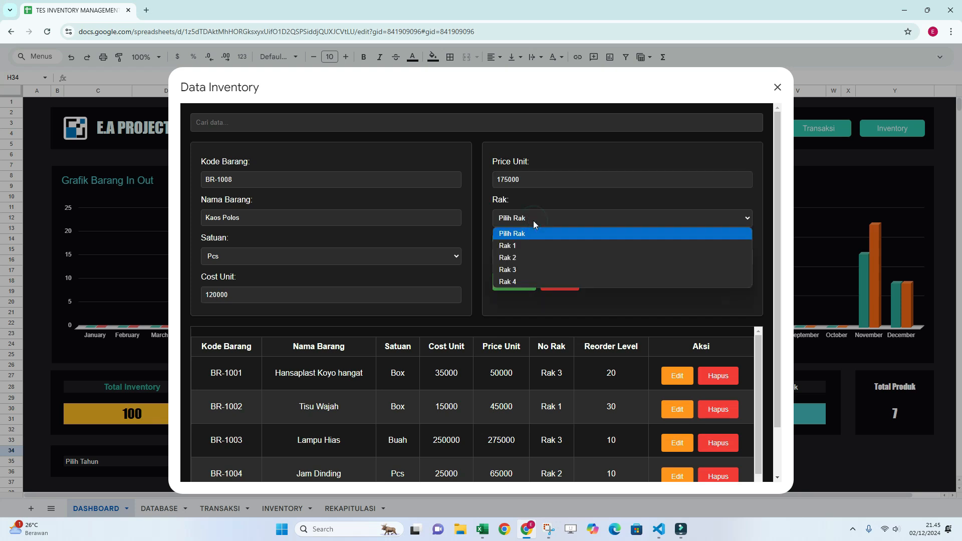
click(517, 258)
click(520, 258)
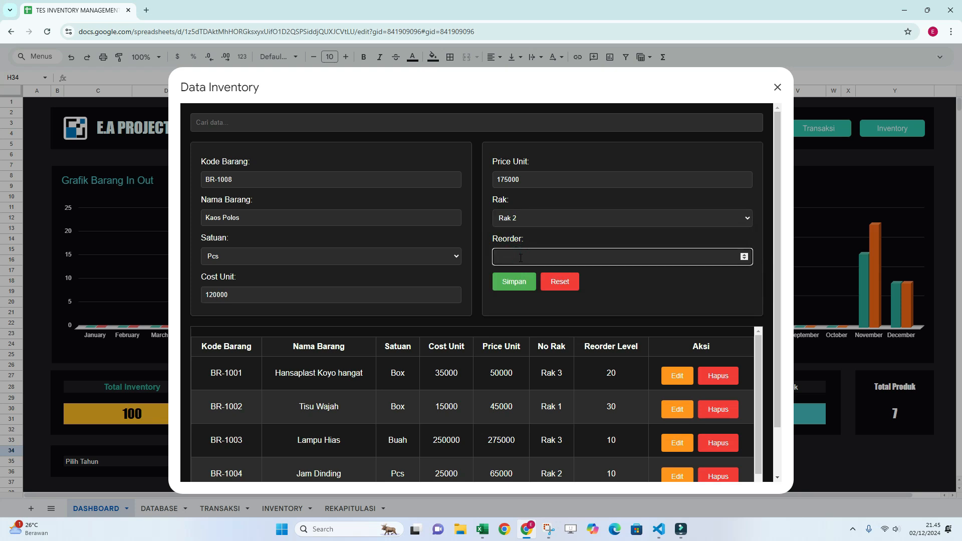
text(15)
click(516, 283)
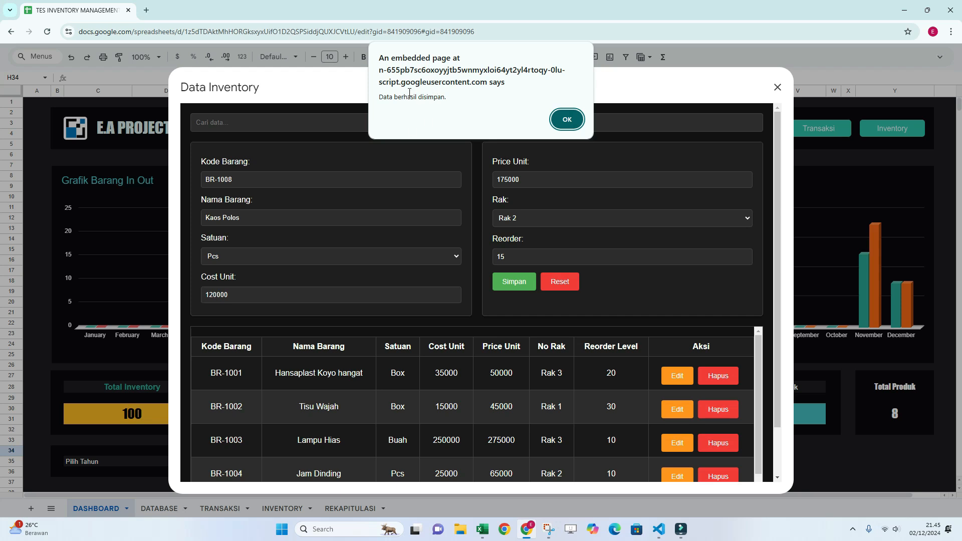
click(566, 121)
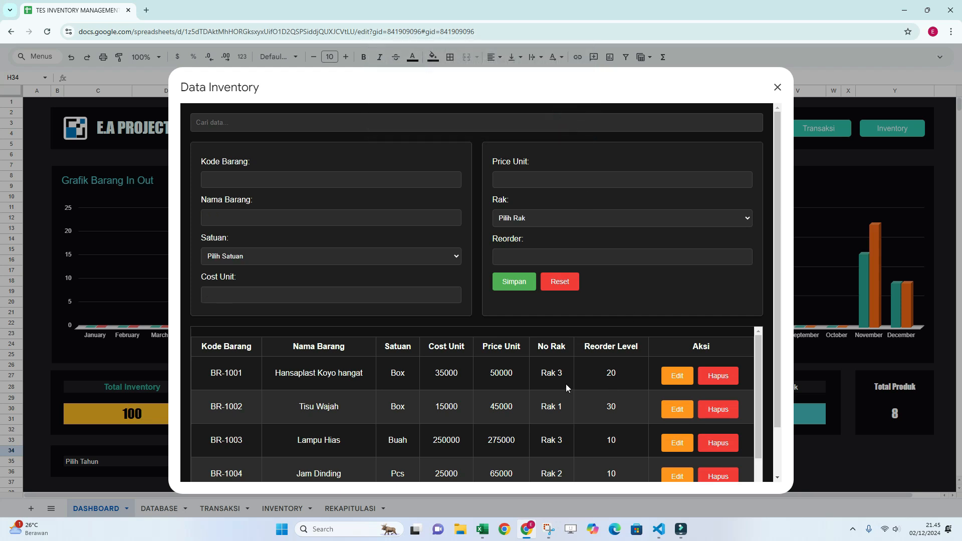
Check the Kaos Polos record in the item table and close the form.
scroll(563, 378, down, 2)
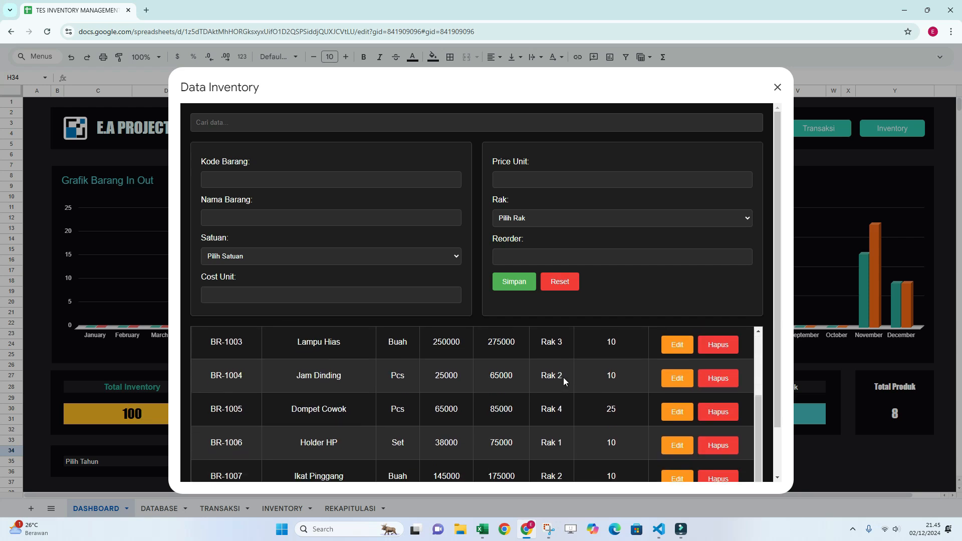
scroll(771, 380, down, 2)
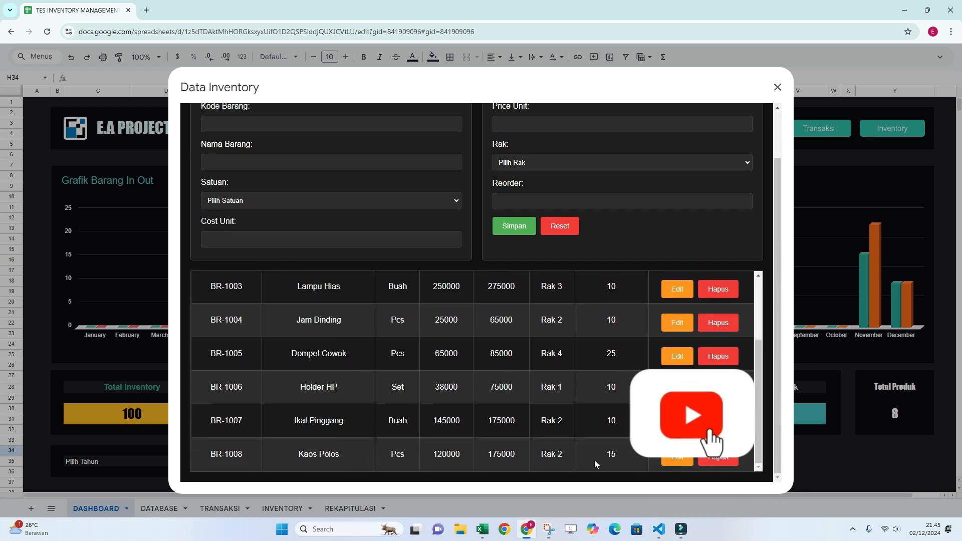
scroll(589, 326, up, 4)
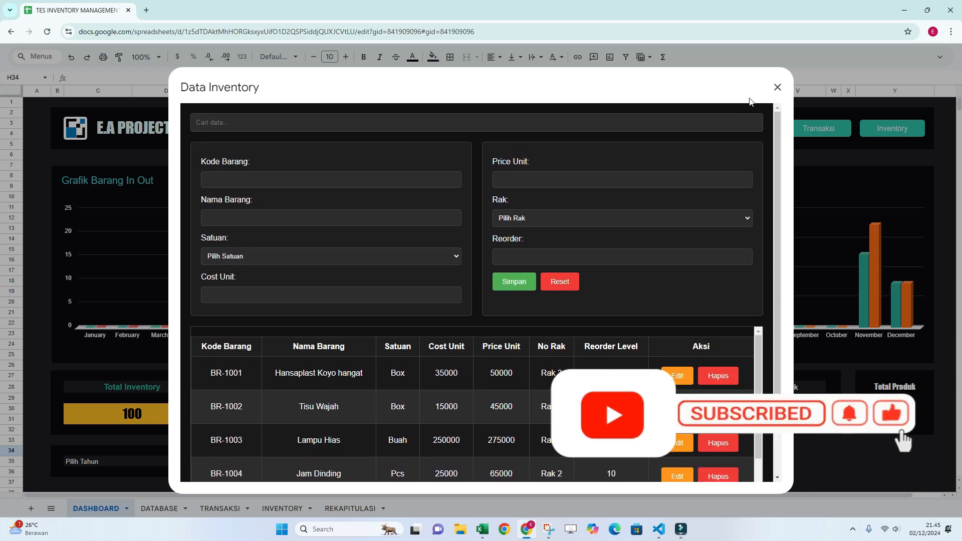
click(777, 88)
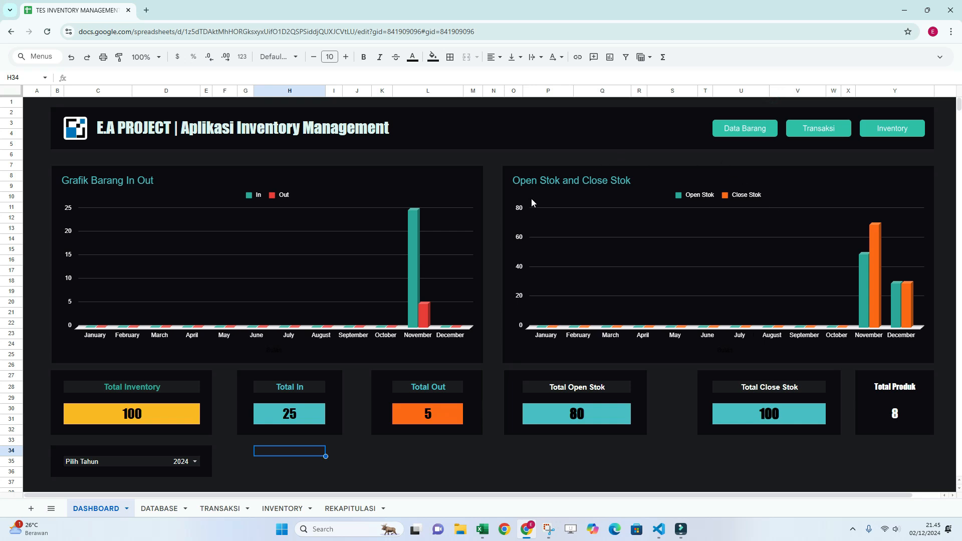
Reopen the Data Barang form, edit item BR-1008 to set its Cost Unit to 125000, and save the change.
click(749, 129)
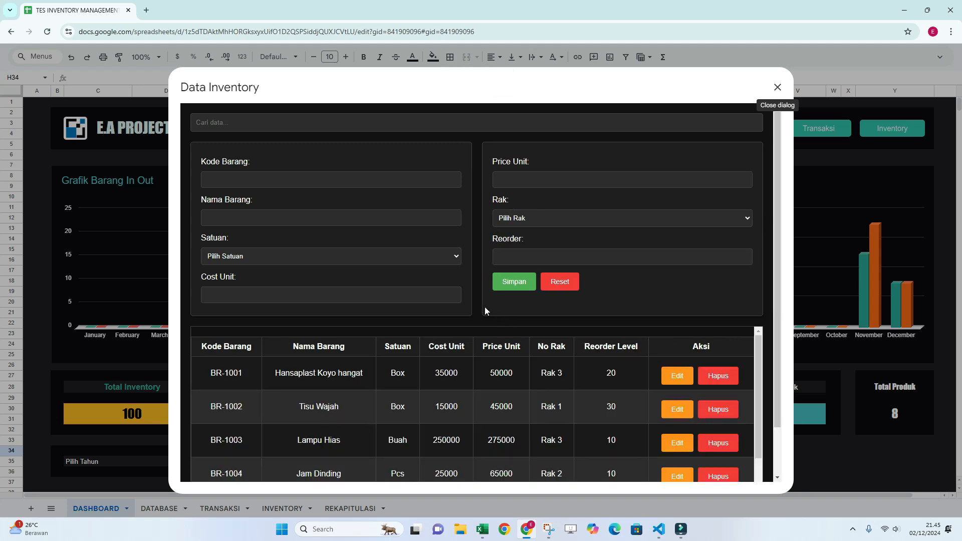
scroll(462, 297, down, 2)
scroll(522, 364, down, 3)
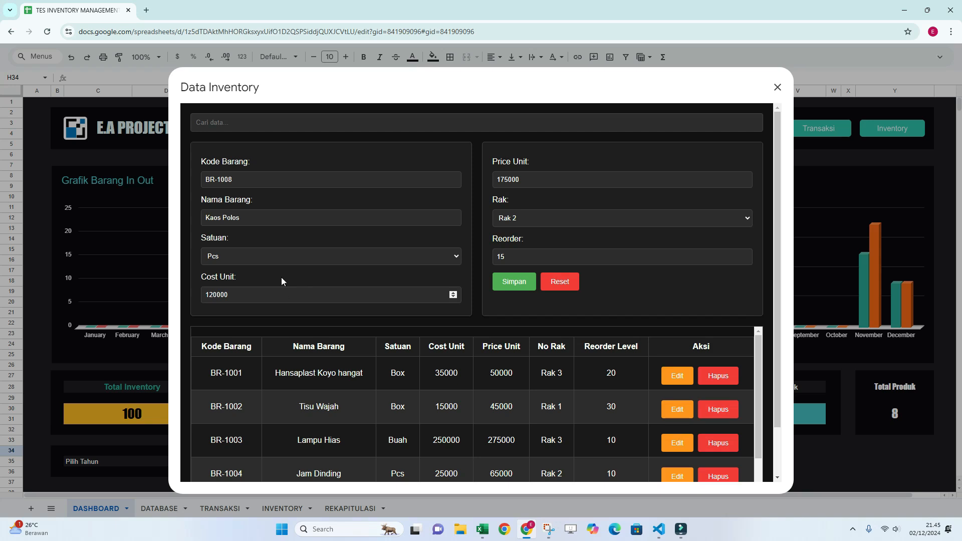
click(258, 293)
key(BackSpace)
key(BackSpace)
key(BackSpace)
key(BackSpace)
text(5000)
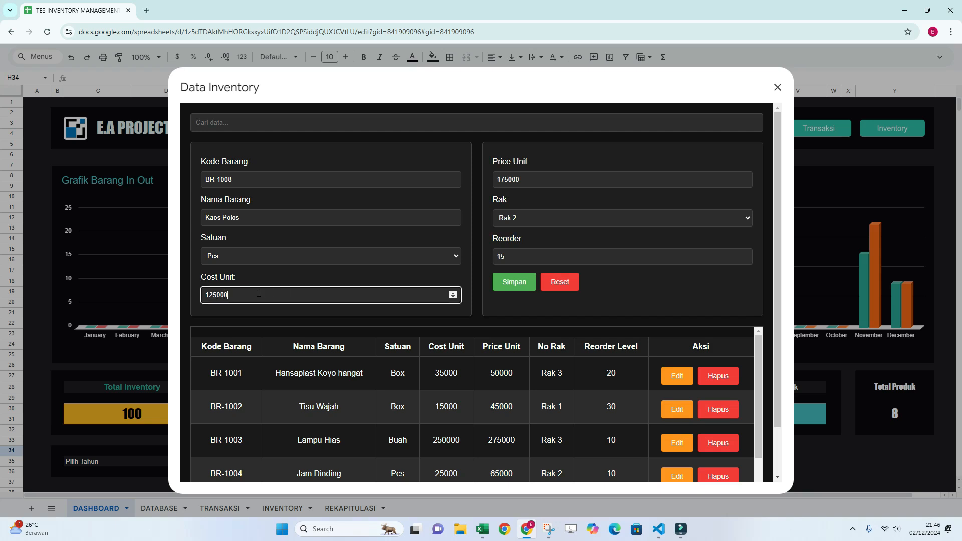
click(524, 283)
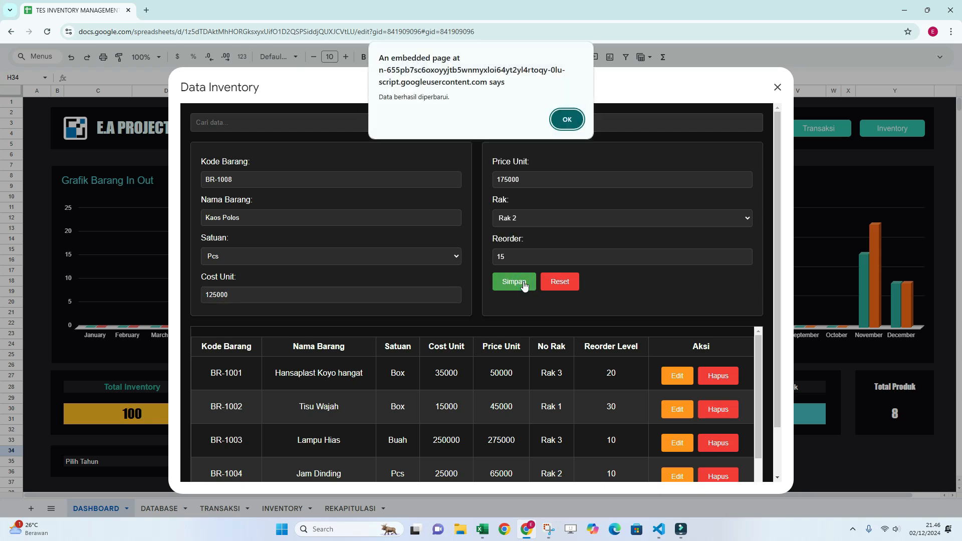
click(572, 119)
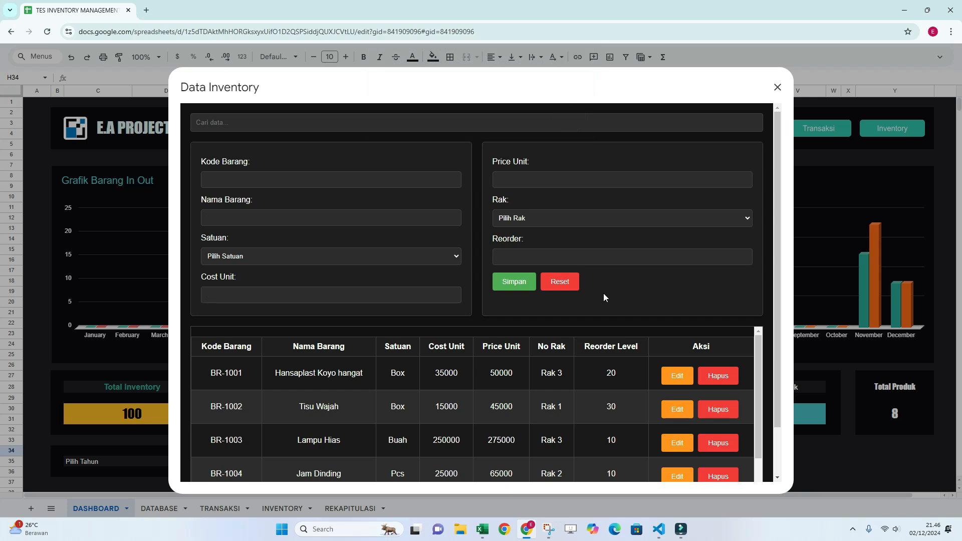
Check the Cost Unit of the Kaos Polos record in the item table.
scroll(675, 380, down, 2)
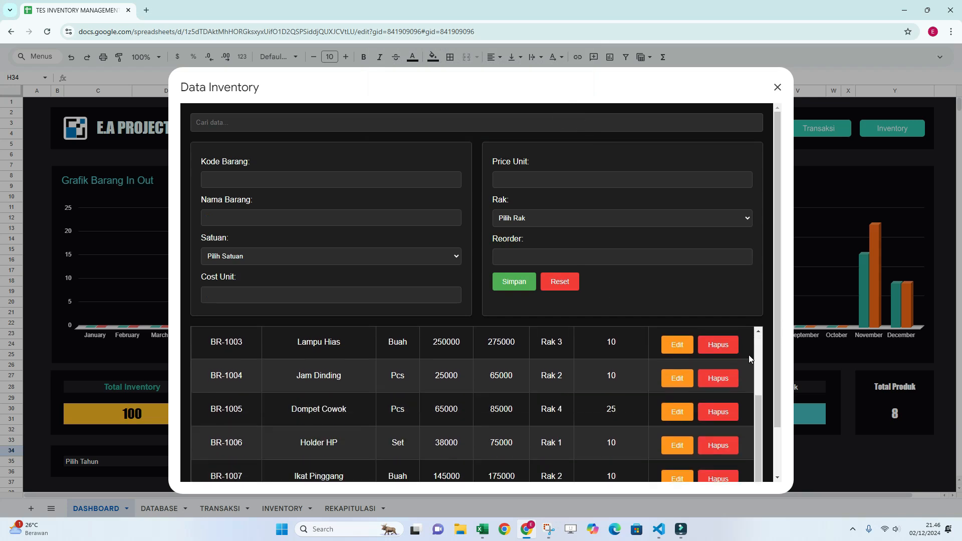
scroll(749, 355, down, 1)
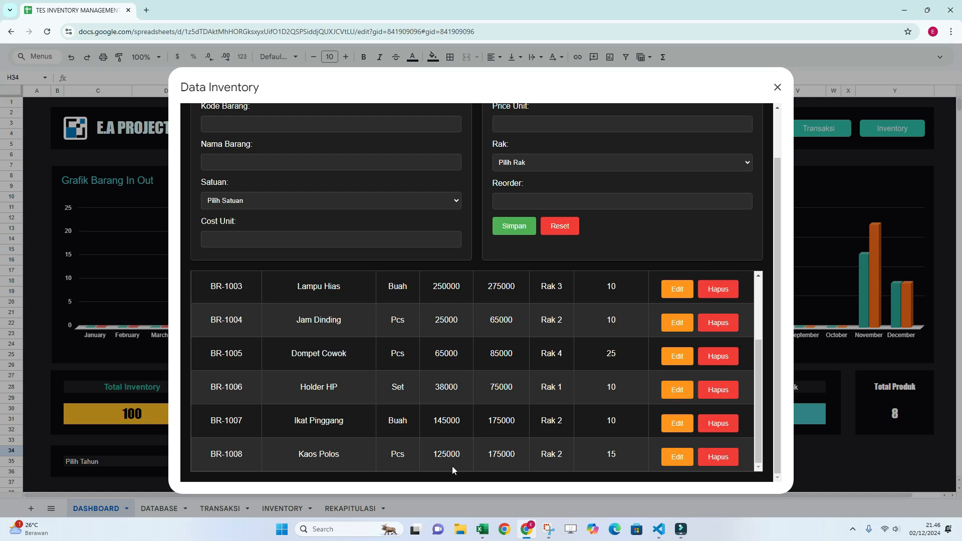
scroll(548, 353, up, 3)
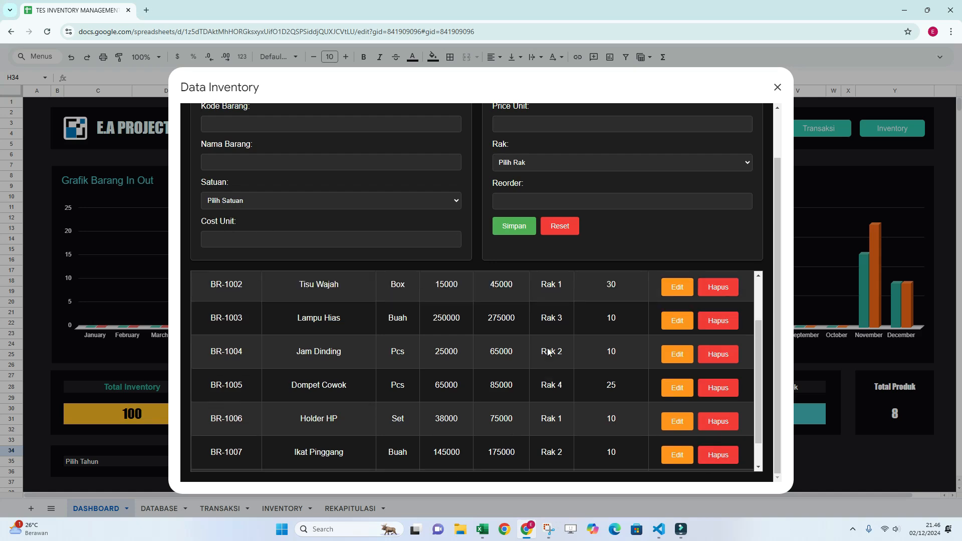
scroll(548, 351, down, 1)
scroll(548, 352, down, 1)
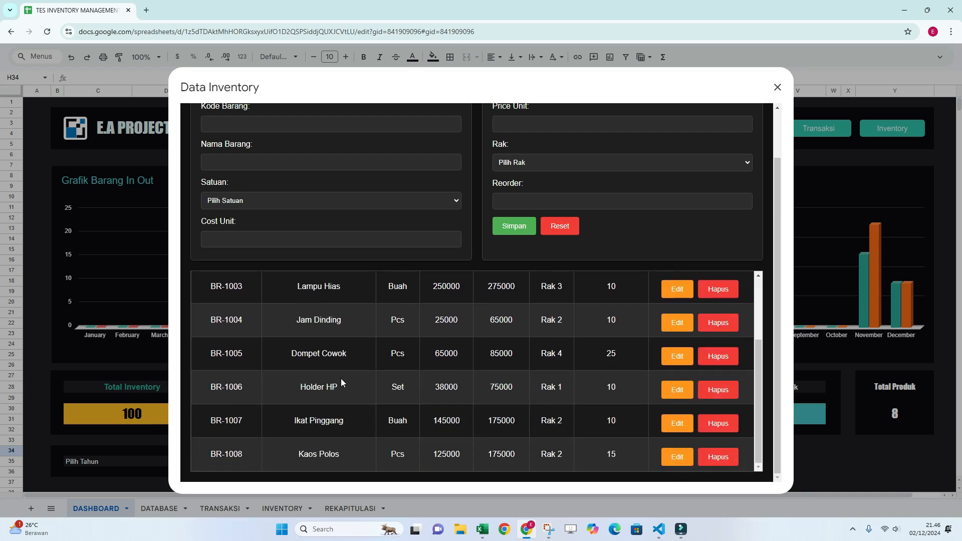
Delete item BR-1002, Tisu Wajah, from the item table.
scroll(342, 359, up, 2)
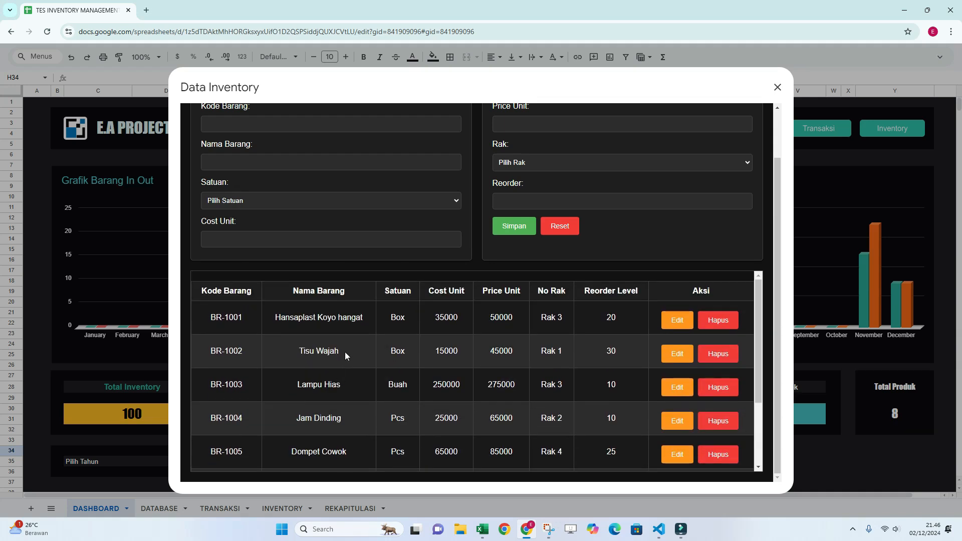
click(720, 361)
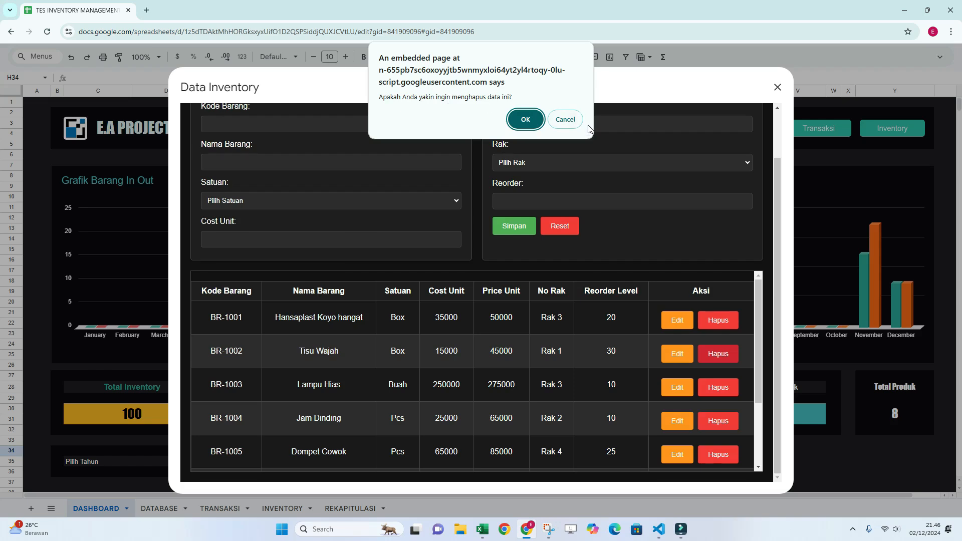
click(534, 124)
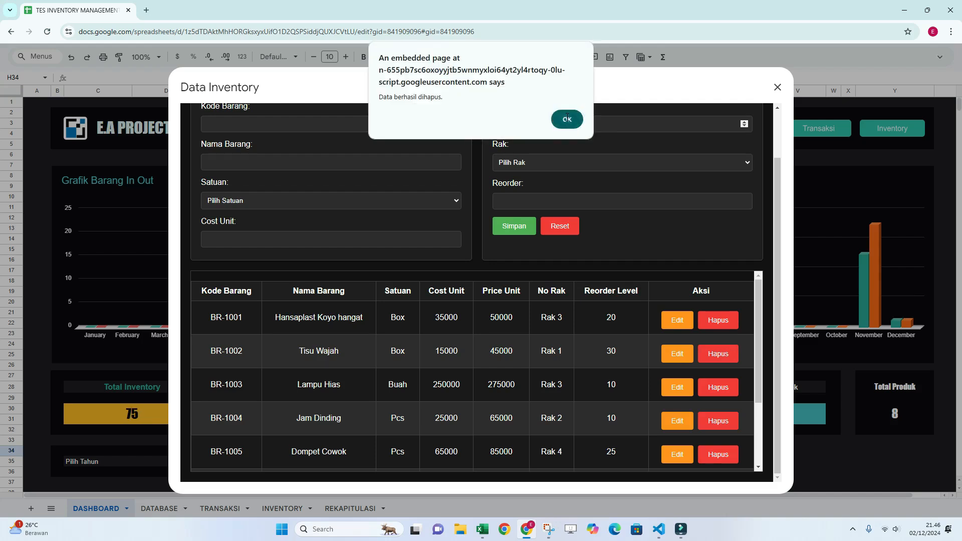
click(567, 120)
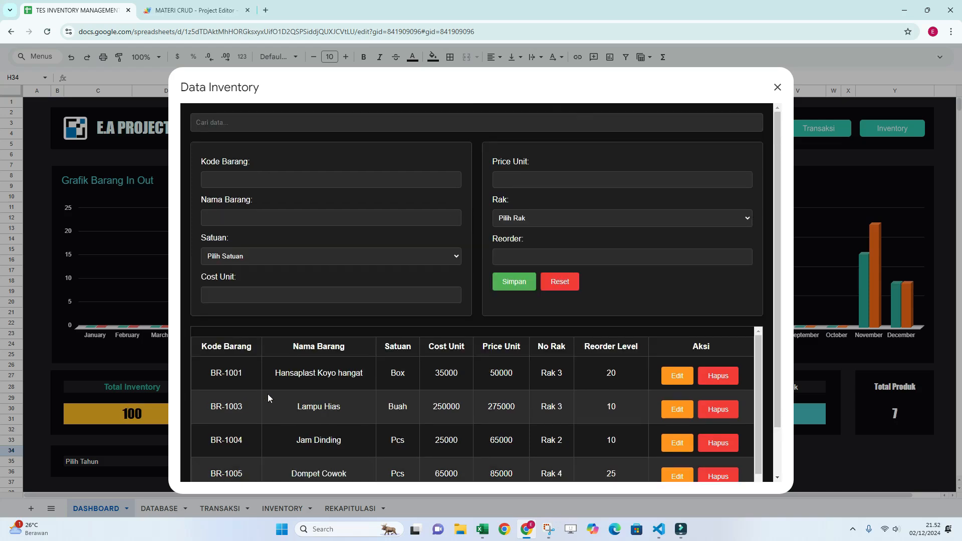
Review the remaining records in the item table after the deletion and close the form.
scroll(721, 414, down, 2)
scroll(765, 416, down, 1)
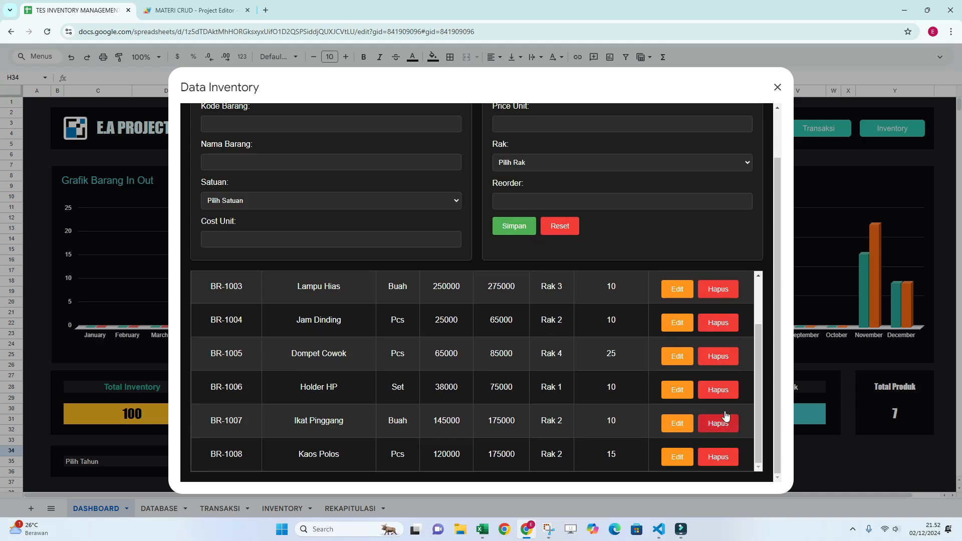
scroll(716, 324, up, 2)
scroll(715, 329, up, 1)
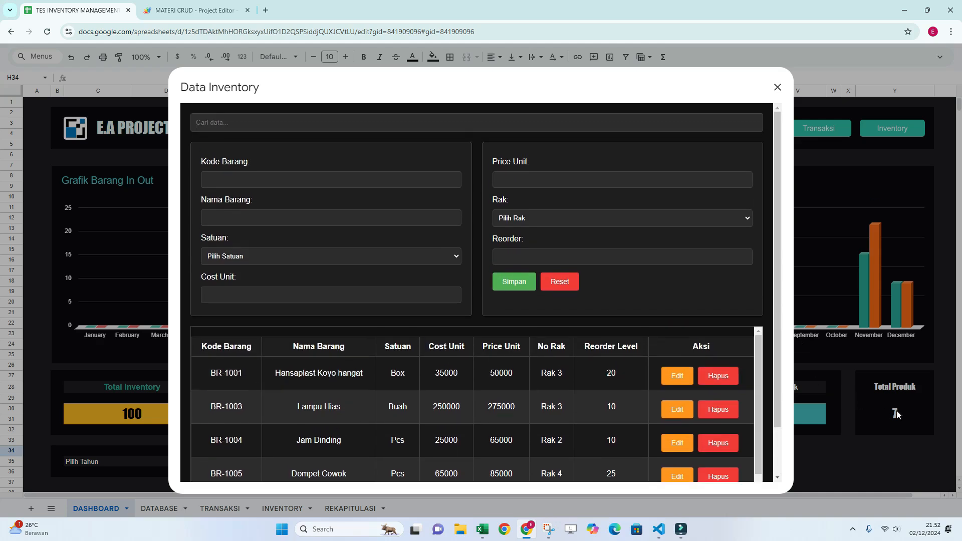
click(778, 87)
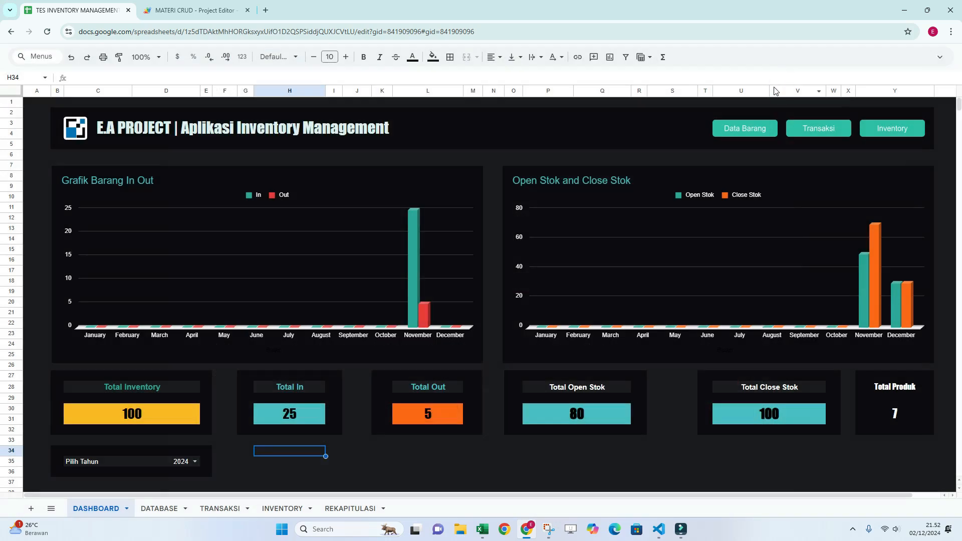
Reopen the Data Barang form from the dashboard, look over its fields and item table, and close it.
click(740, 133)
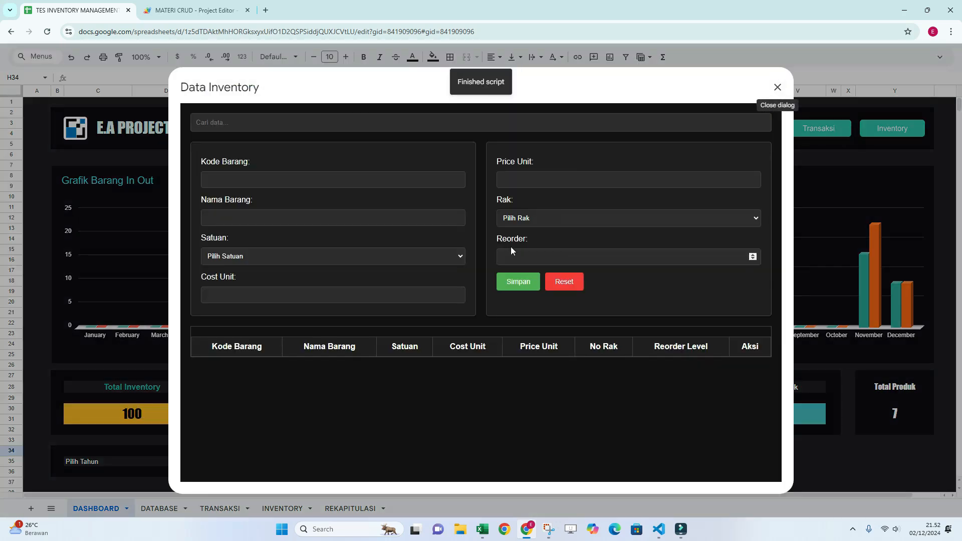
scroll(572, 363, down, 5)
scroll(608, 375, up, 3)
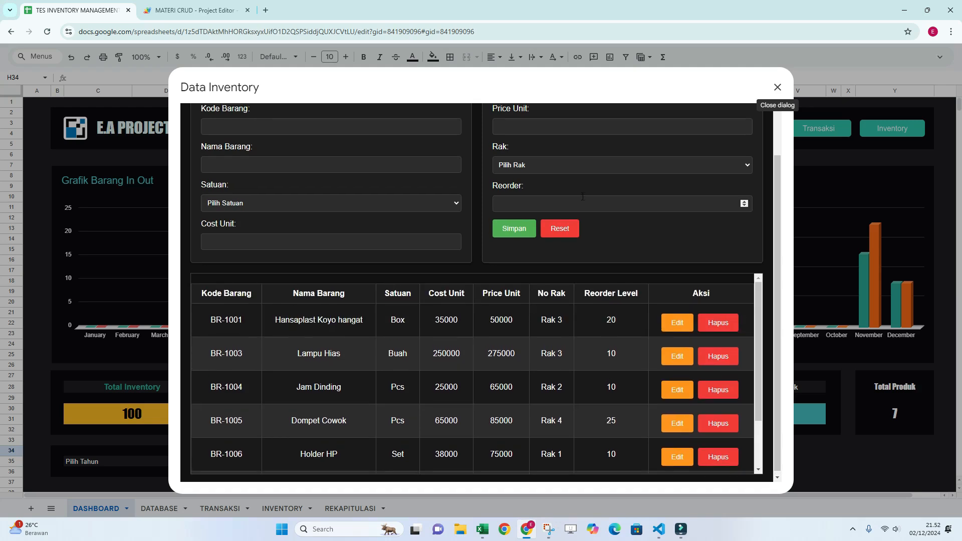
scroll(607, 375, up, 2)
click(779, 88)
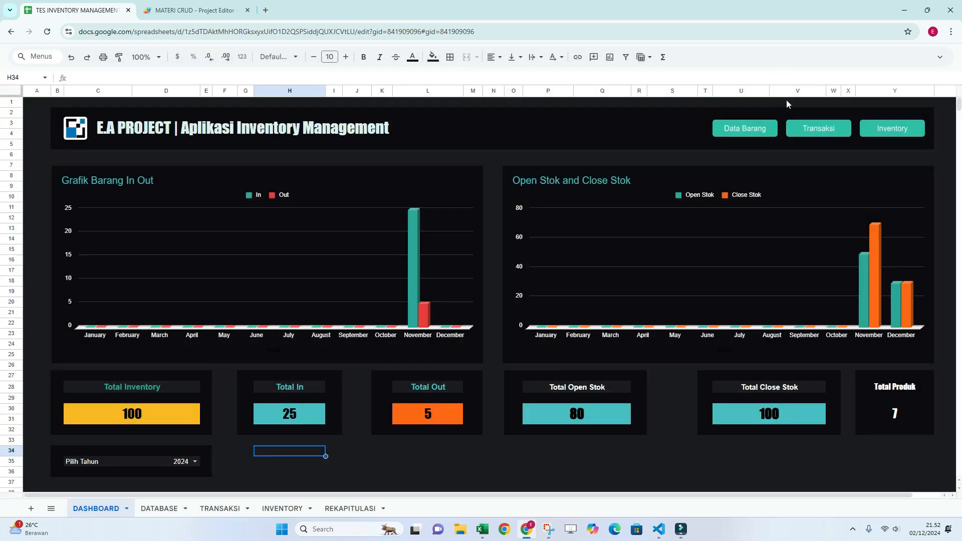
Open the Transaksi form from the dashboard, look over its fields and transaction table, and close it.
click(822, 128)
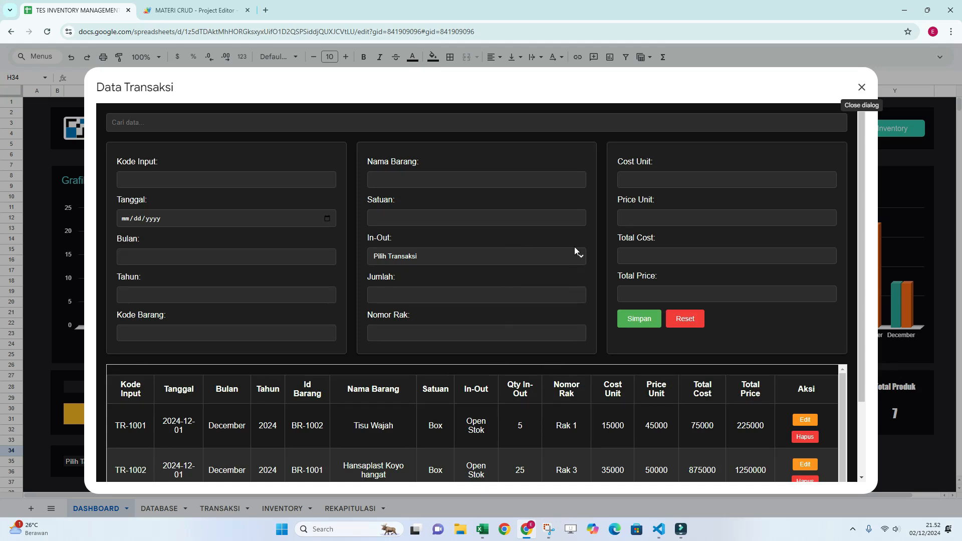
scroll(574, 247, down, 2)
scroll(438, 342, down, 1)
scroll(568, 372, up, 3)
scroll(470, 141, up, 2)
scroll(754, 470, down, 3)
scroll(766, 417, up, 3)
click(864, 89)
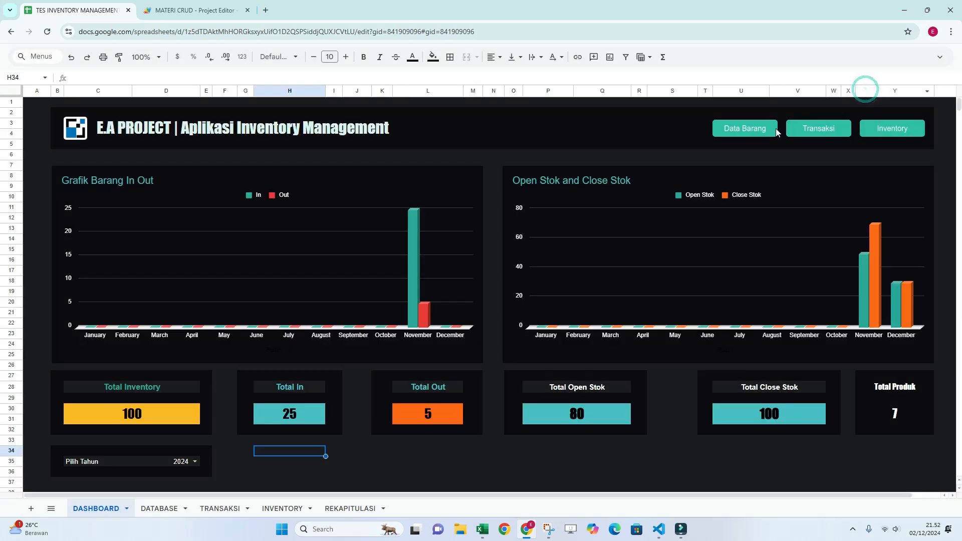
Open the Data Barang form from the dashboard and search the items for "lampu".
click(745, 130)
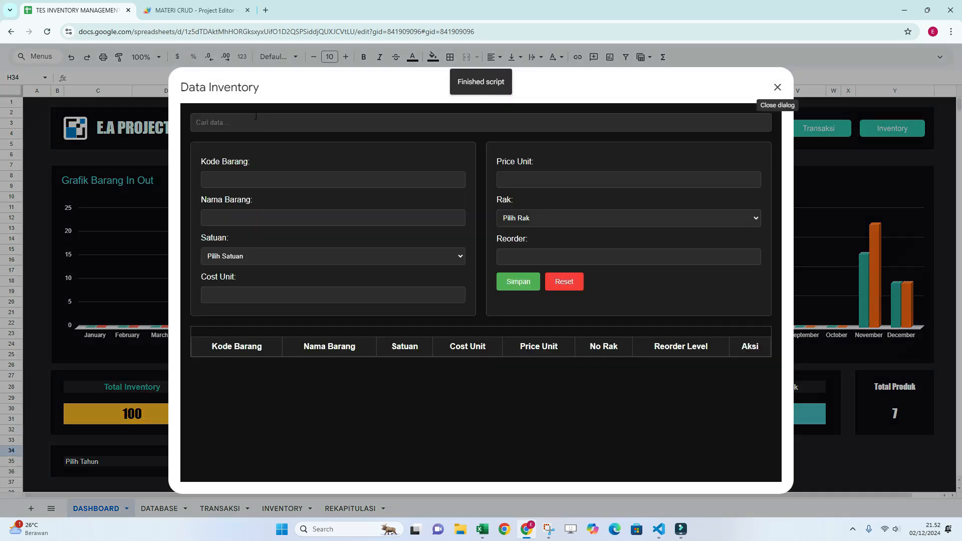
click(274, 123)
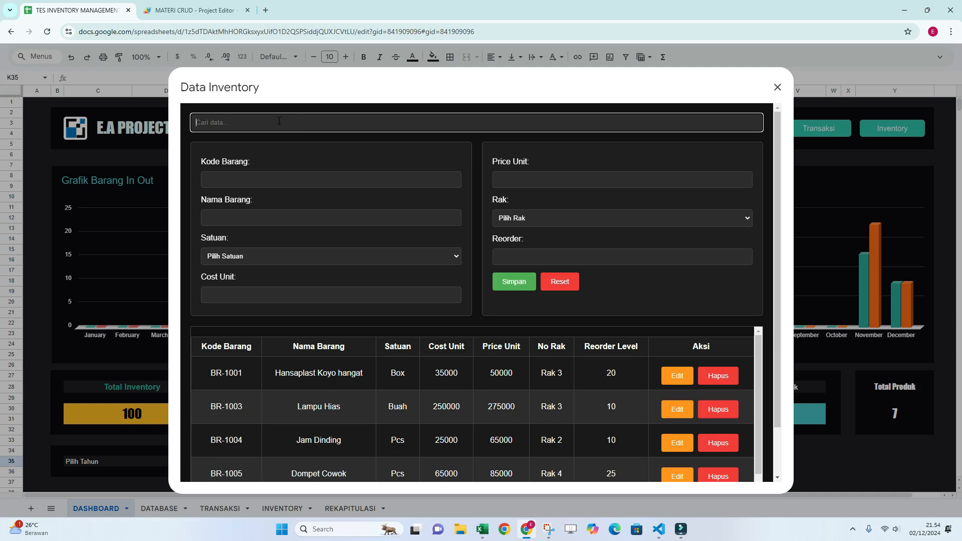
text(lampu)
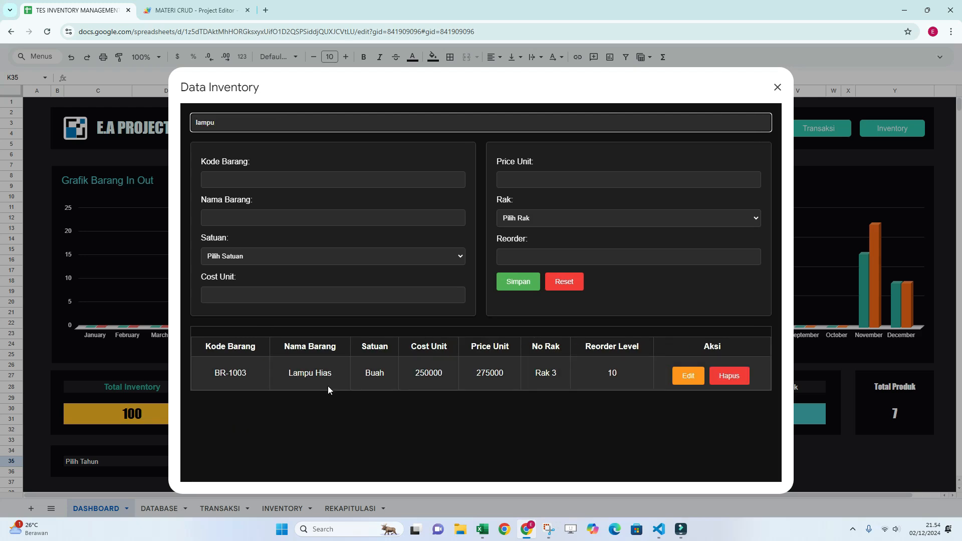
Replace the item search with "pcs" to filter by unit, and close the form.
key(BackSpace)
key(BackSpace)
key(BackSpace)
key(BackSpace)
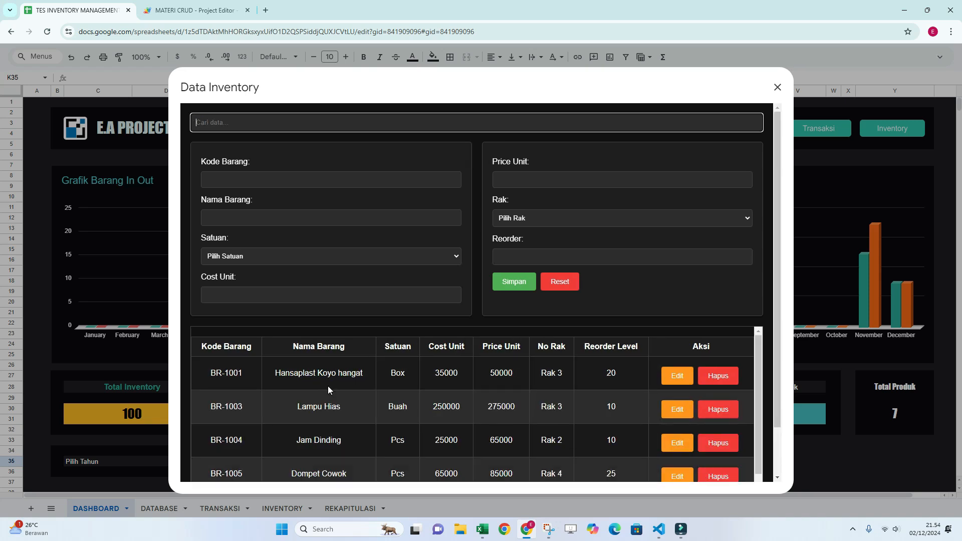
text(pcs)
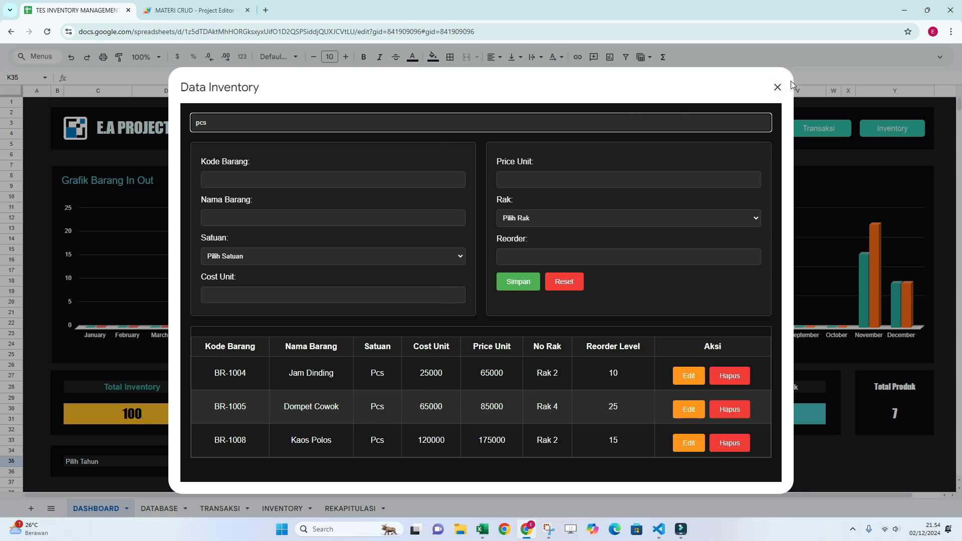
click(778, 87)
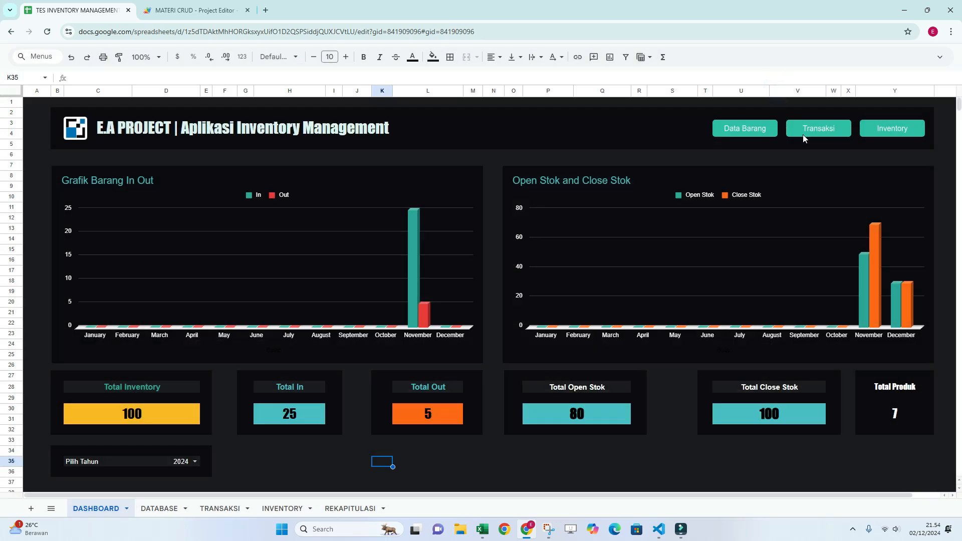
Open the Transaksi form from the dashboard and look through all records in its transaction table.
click(824, 132)
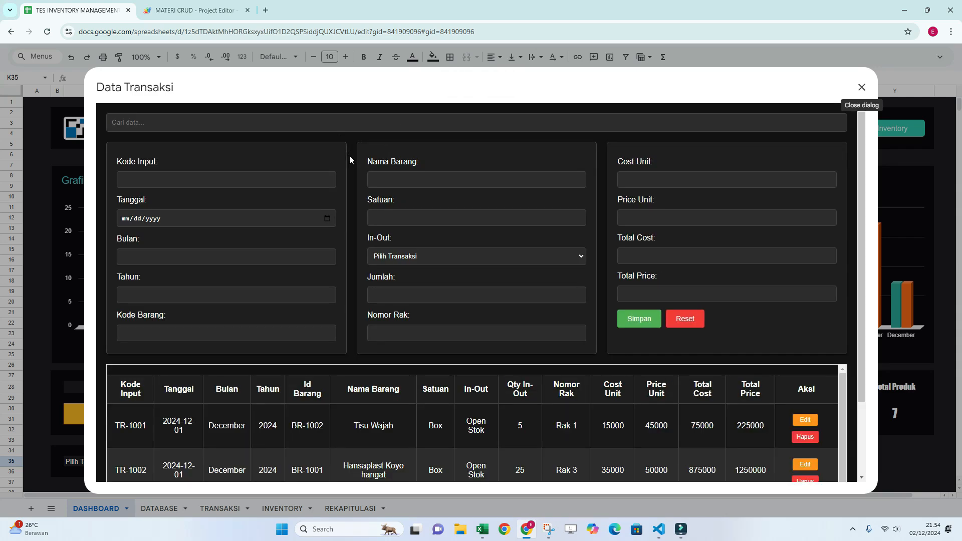
click(252, 125)
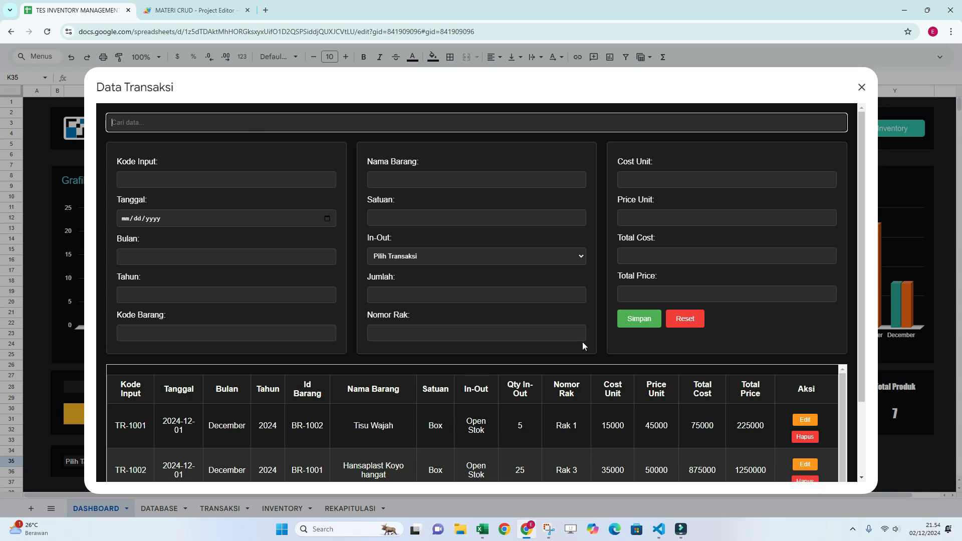
scroll(655, 360, down, 2)
scroll(545, 363, down, 1)
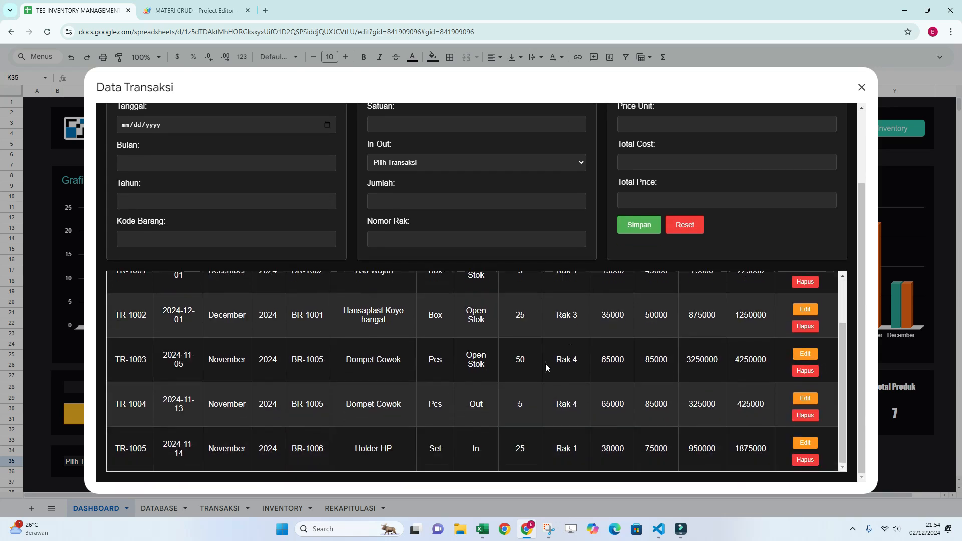
scroll(546, 366, up, 1)
scroll(546, 363, up, 2)
scroll(545, 363, down, 2)
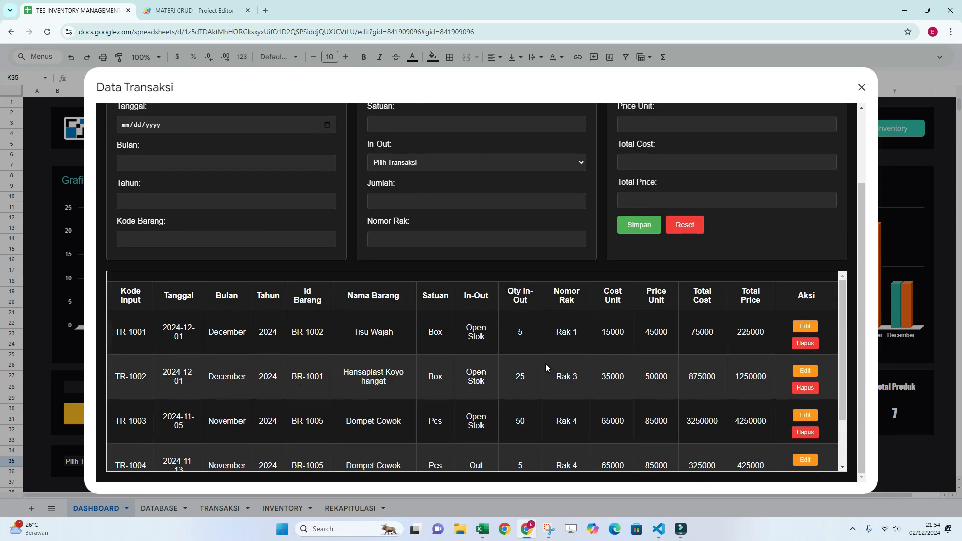
scroll(185, 385, down, 2)
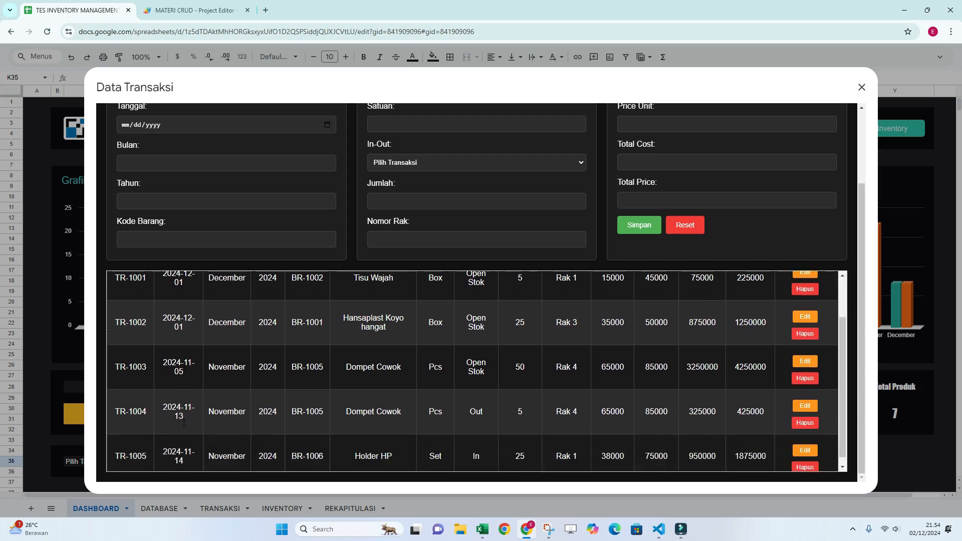
scroll(288, 394, up, 3)
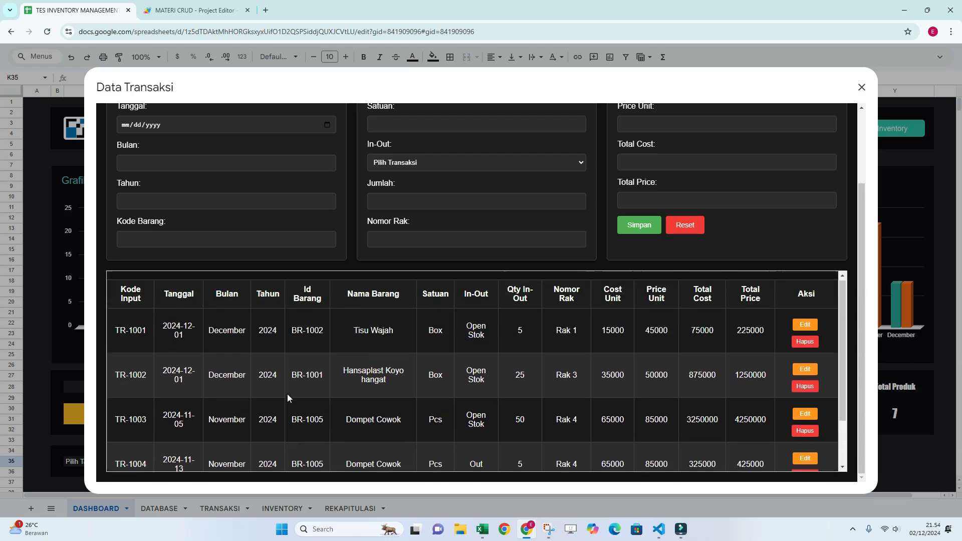
scroll(373, 213, up, 2)
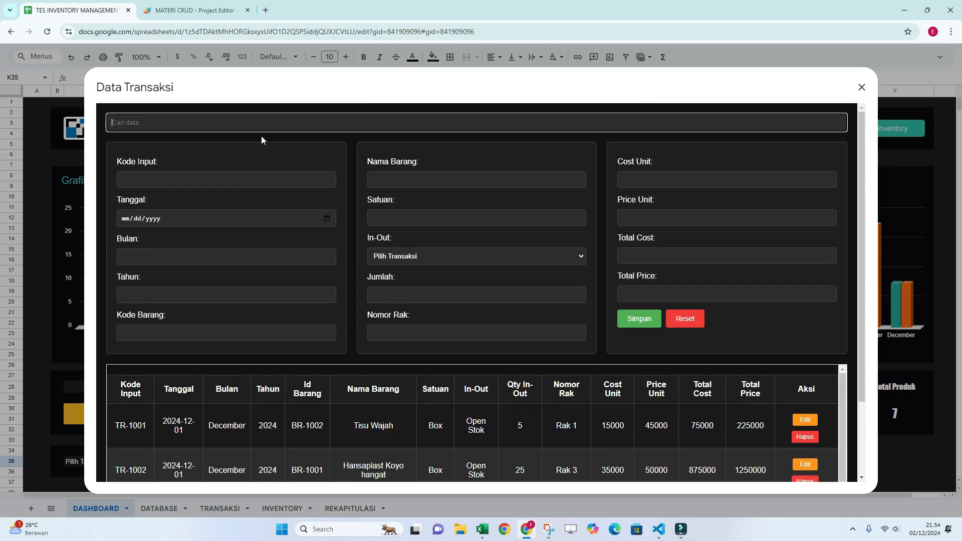
Search the transactions for "han" and clear the search.
click(231, 119)
text(han)
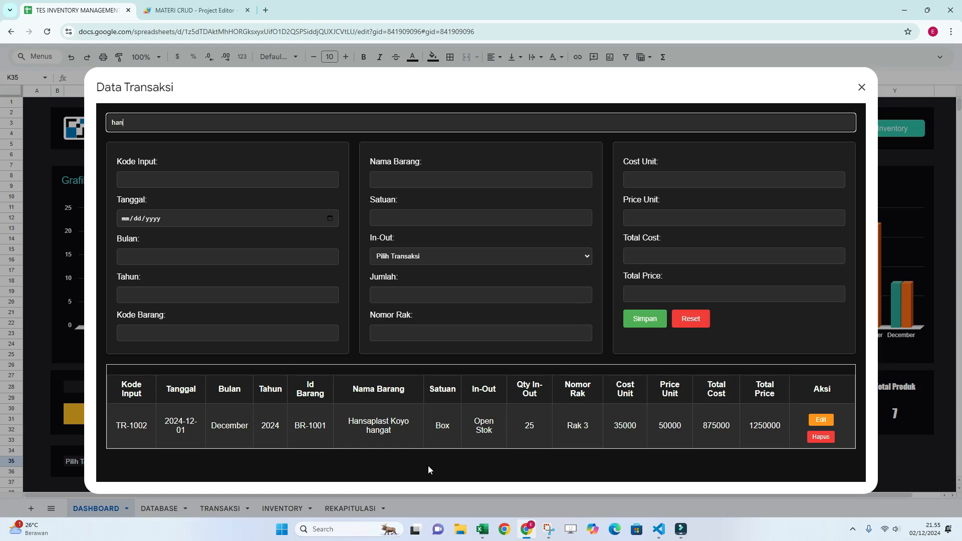
key(BackSpace)
key(BackSpace)
key(BackSpace)
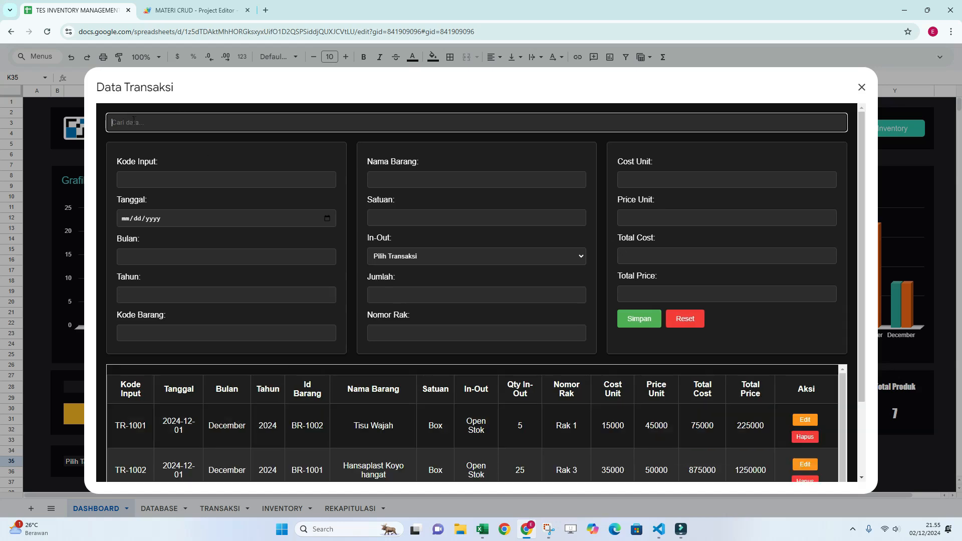
Search the transactions for "dompe" and look through the matching records.
scroll(195, 263, down, 2)
scroll(195, 263, up, 2)
scroll(195, 263, up, 1)
text(dompe)
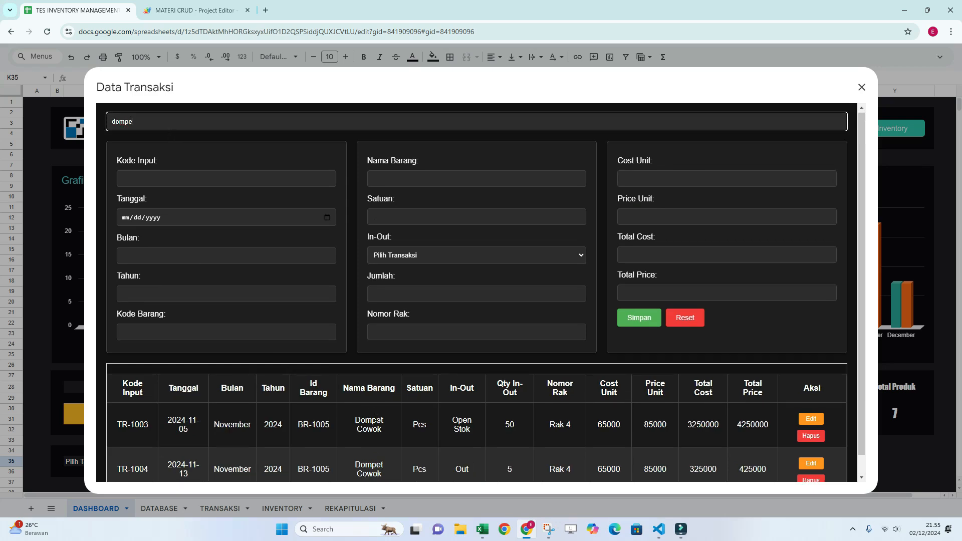
scroll(373, 411, down, 1)
scroll(170, 116, up, 1)
Search the transactions for "rak 4", look through the matching records, and clear the search.
drag(157, 125, 92, 130)
text(rak 4)
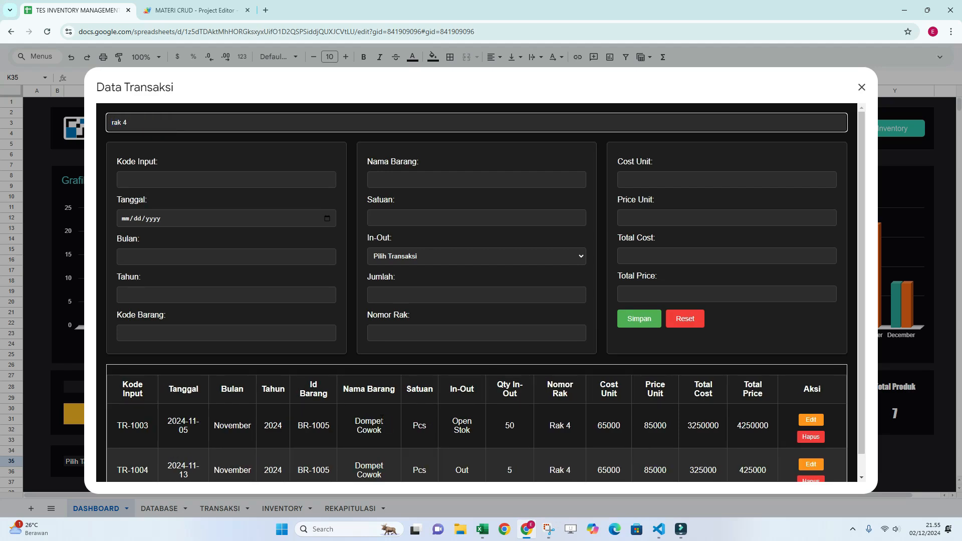
scroll(502, 416, down, 1)
scroll(498, 372, up, 1)
key(BackSpace)
key(BackSpace)
key(BackSpace)
key(BackSpace)
key(BackSpace)
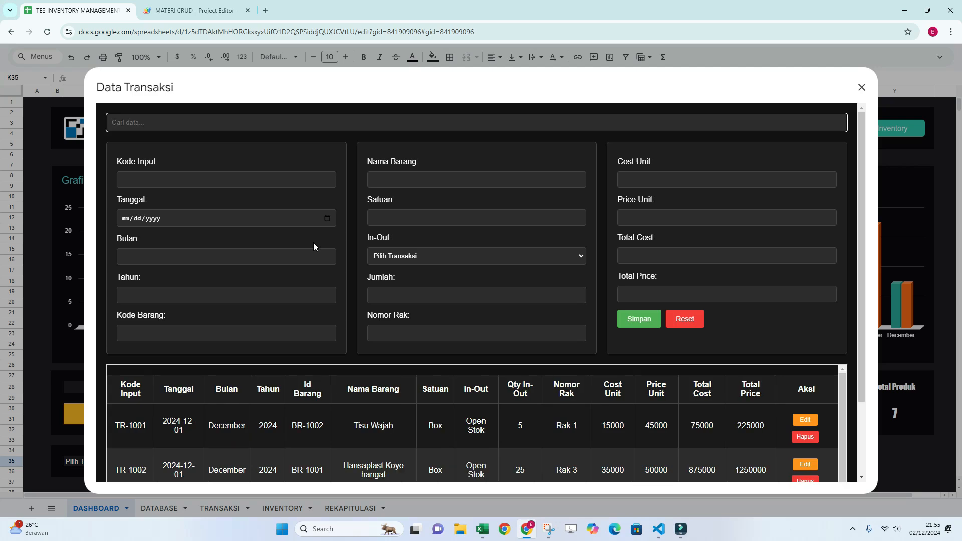
Start a new transaction with Kode Input TR-1006, checking the existing codes in the transaction table.
scroll(292, 387, down, 2)
scroll(293, 389, up, 1)
click(187, 185)
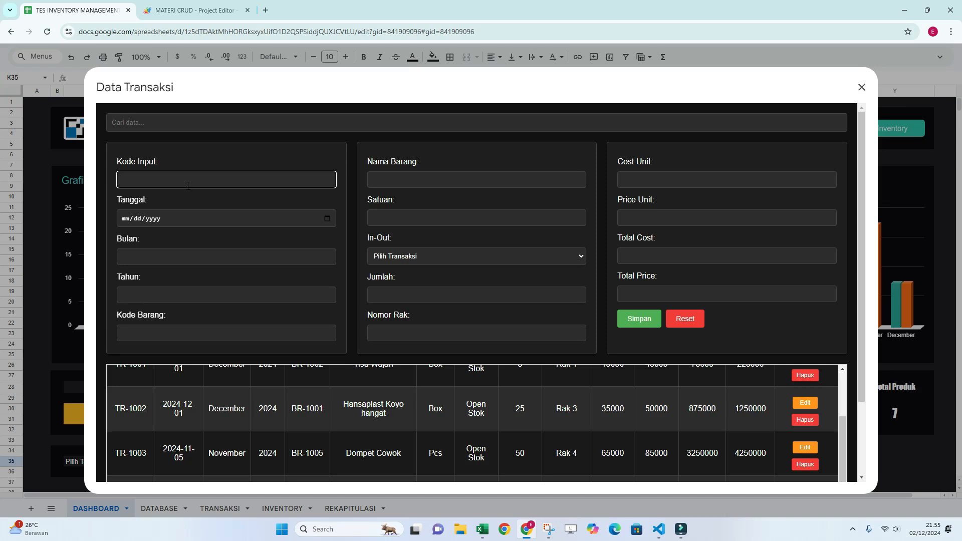
text(TR-1005)
scroll(216, 399, down, 2)
scroll(216, 400, up, 2)
Set the transaction's Tanggal to November 14, 2024, and check the Bulan and Tahun fields.
click(326, 219)
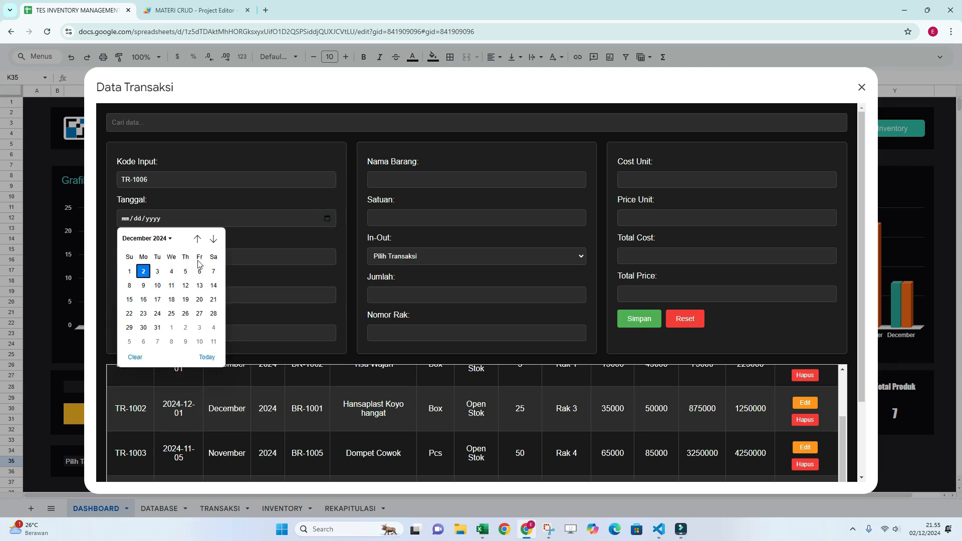
click(198, 240)
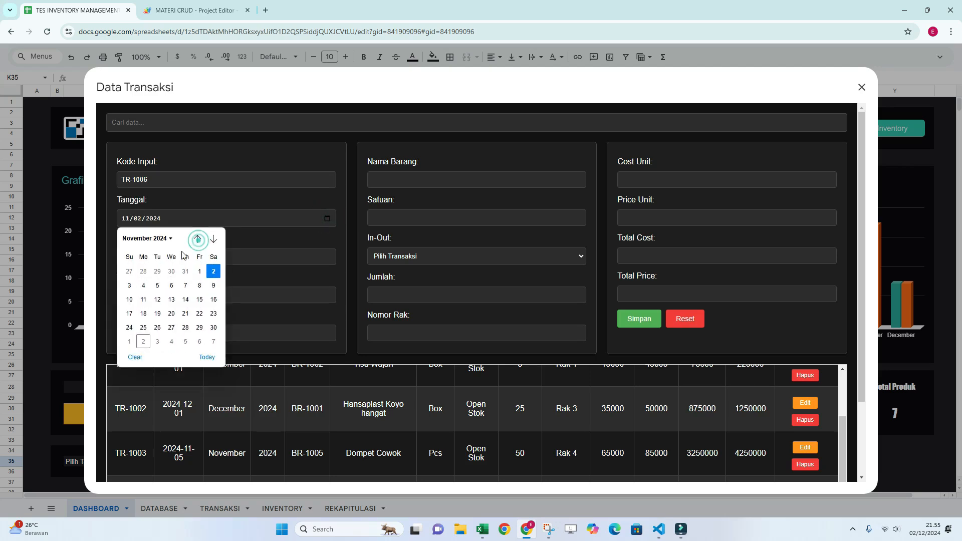
click(184, 302)
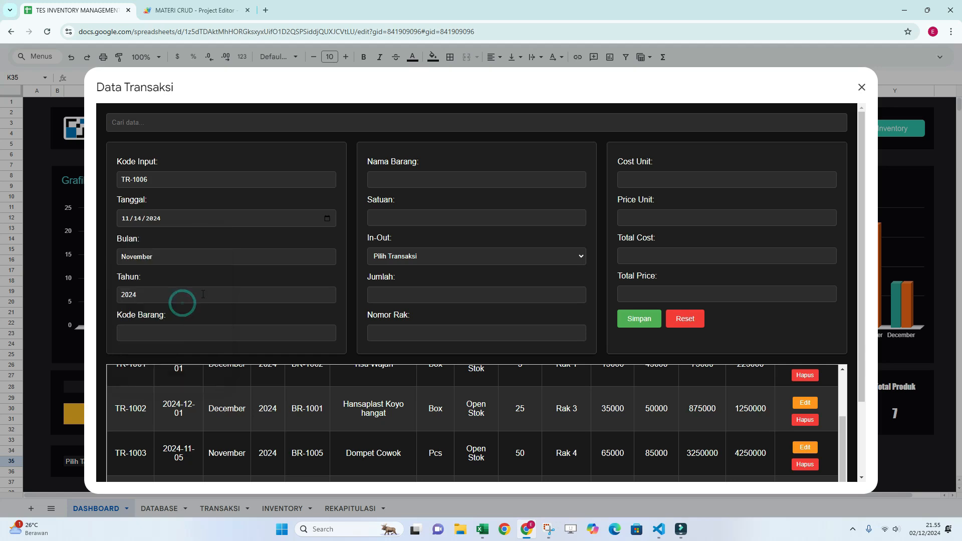
click(171, 258)
click(152, 296)
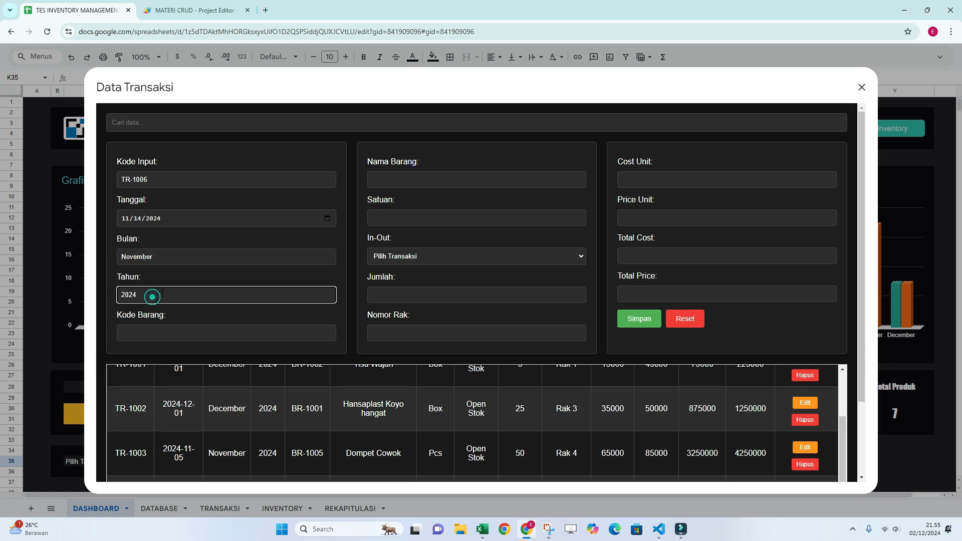
click(157, 257)
click(144, 294)
Enter BR-1008 as the transaction's Kode Barang.
click(154, 332)
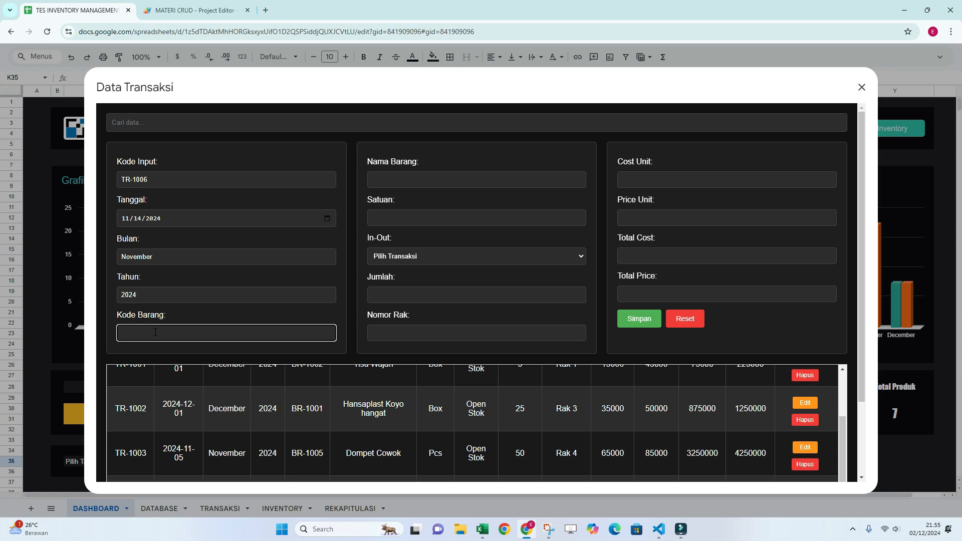
text(BR-1008)
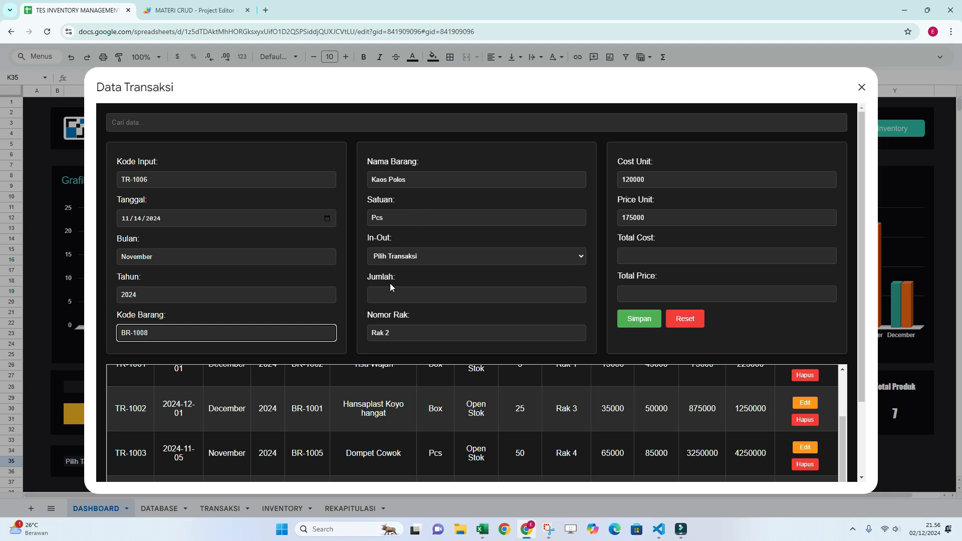
Set the transaction's In-Out type to Open Stok and its Jumlah to 50.
click(504, 259)
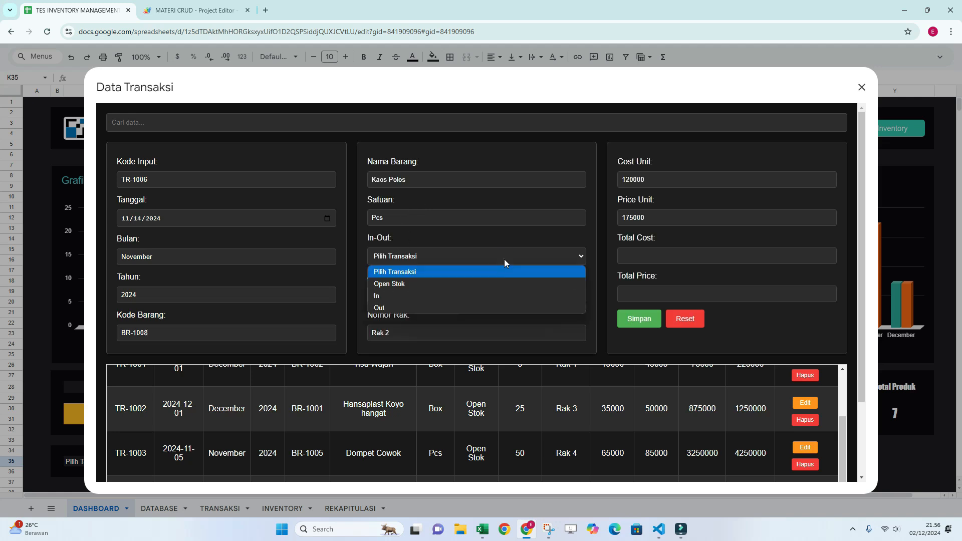
click(414, 284)
click(403, 294)
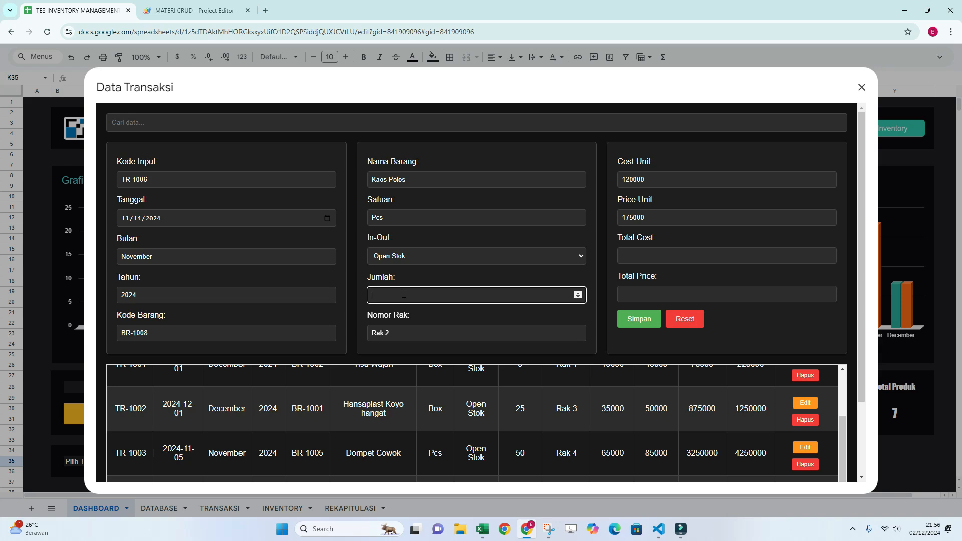
text(50)
key(BackSpace)
key(BackSpace)
click(507, 296)
text(50)
Save the transaction and check the TR-1006 record in the transaction table.
click(636, 320)
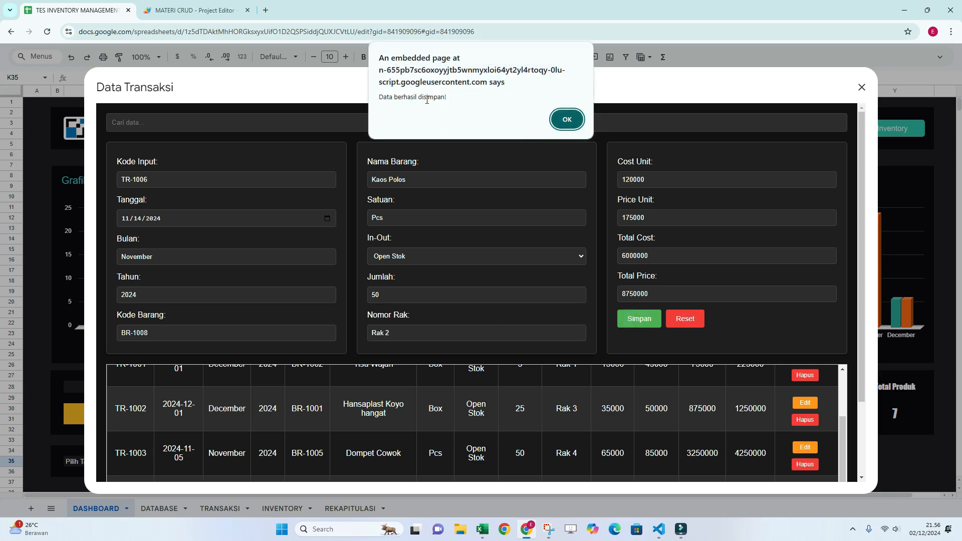
click(566, 119)
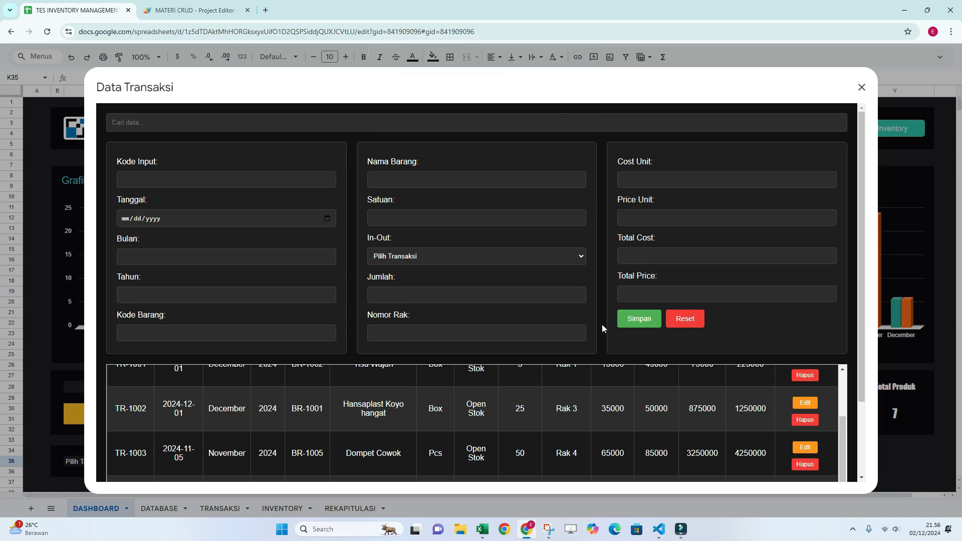
scroll(545, 378, down, 5)
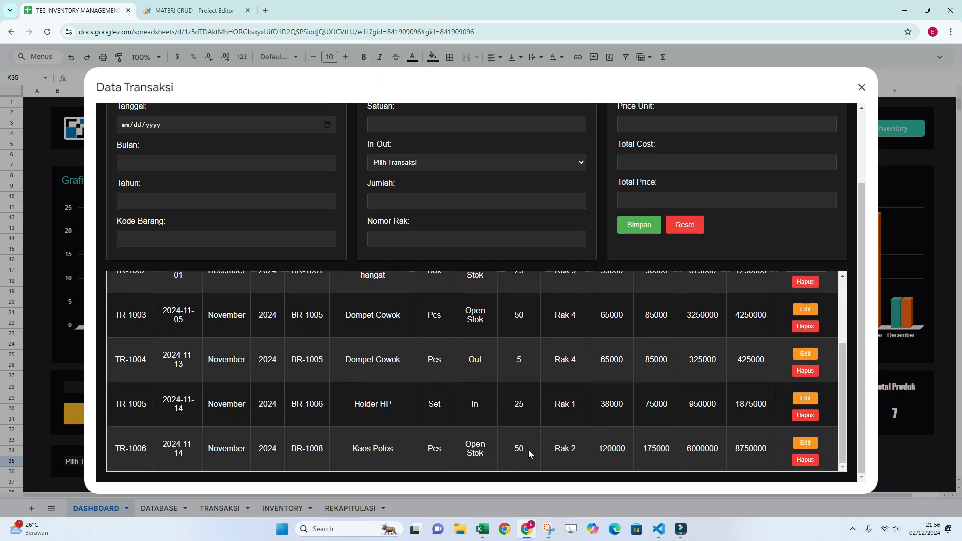
scroll(658, 421, up, 3)
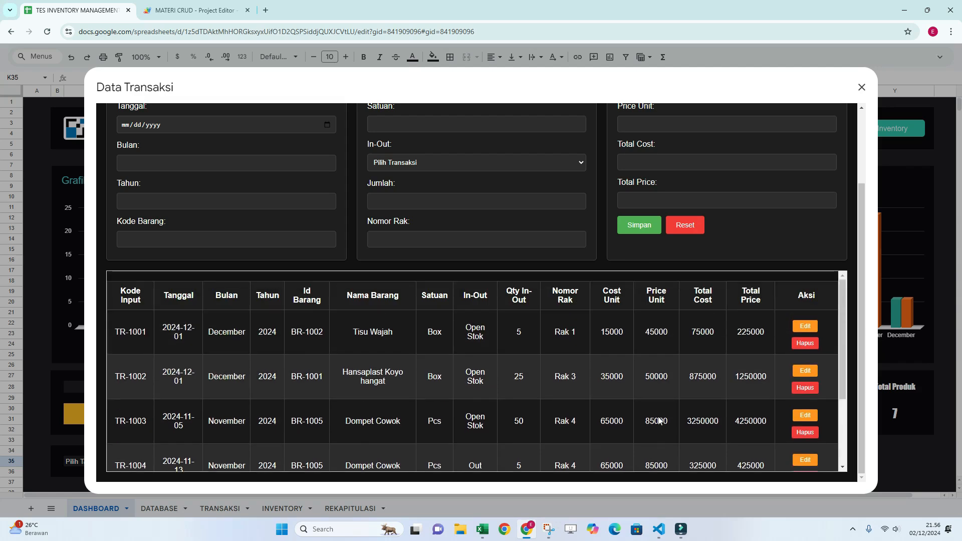
scroll(660, 420, up, 2)
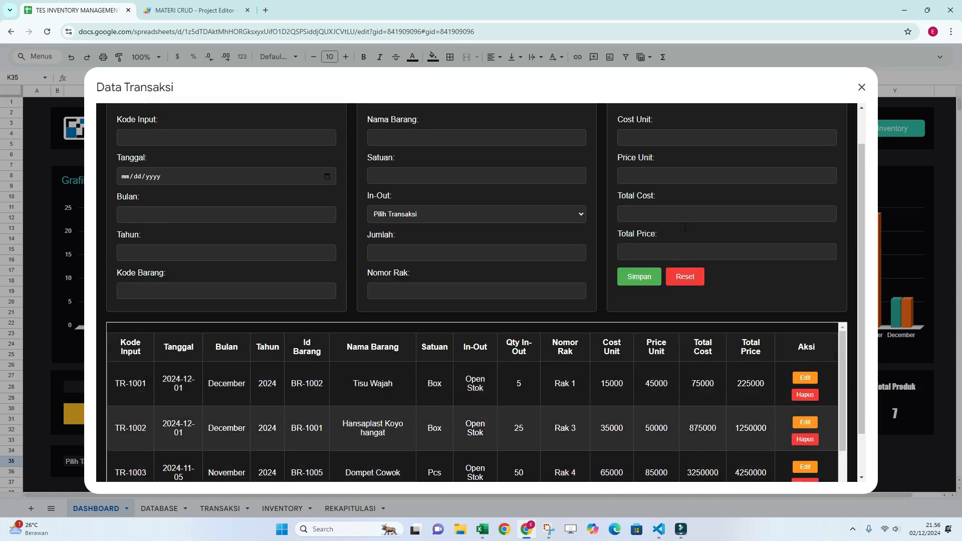
scroll(687, 233, down, 2)
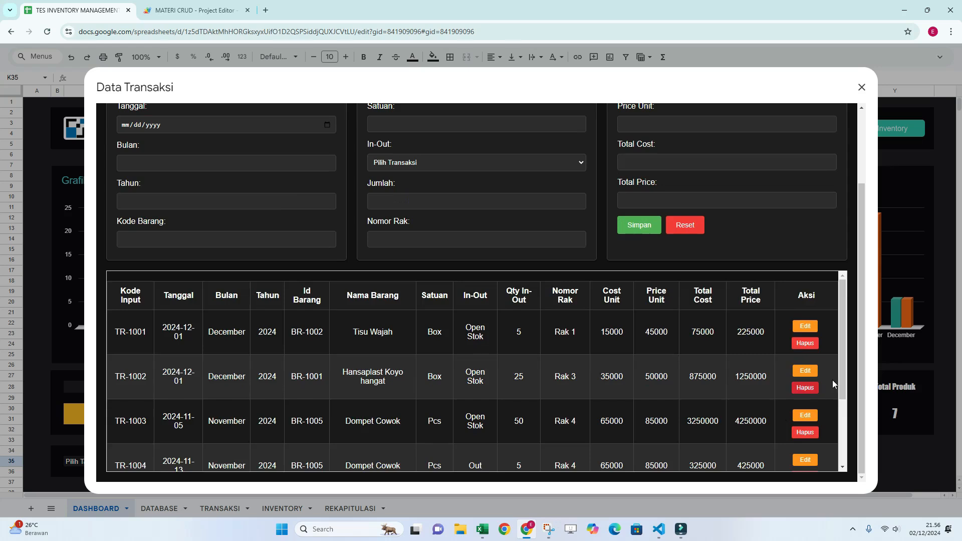
Open transaction TR-1006 for editing and set its Jumlah to 25.
scroll(830, 441, down, 2)
click(805, 443)
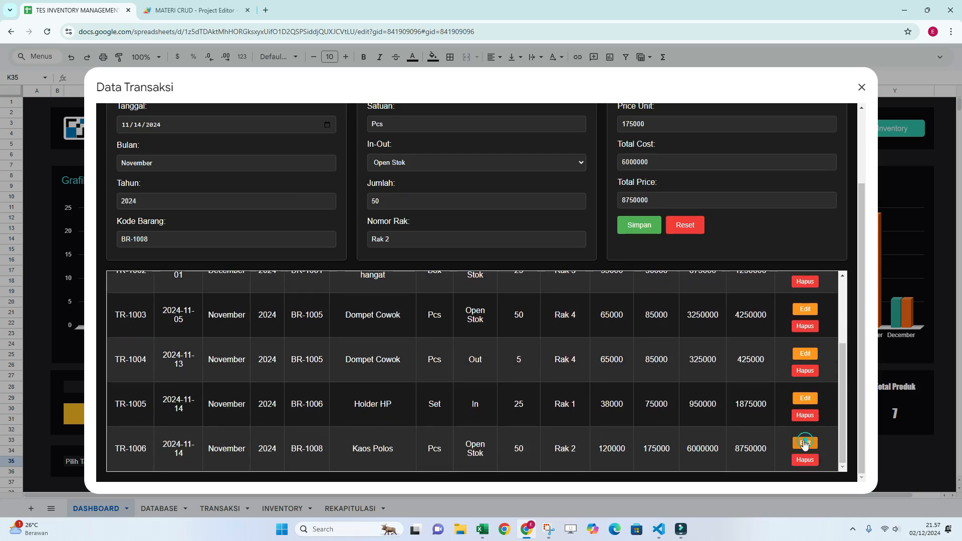
scroll(518, 258, up, 2)
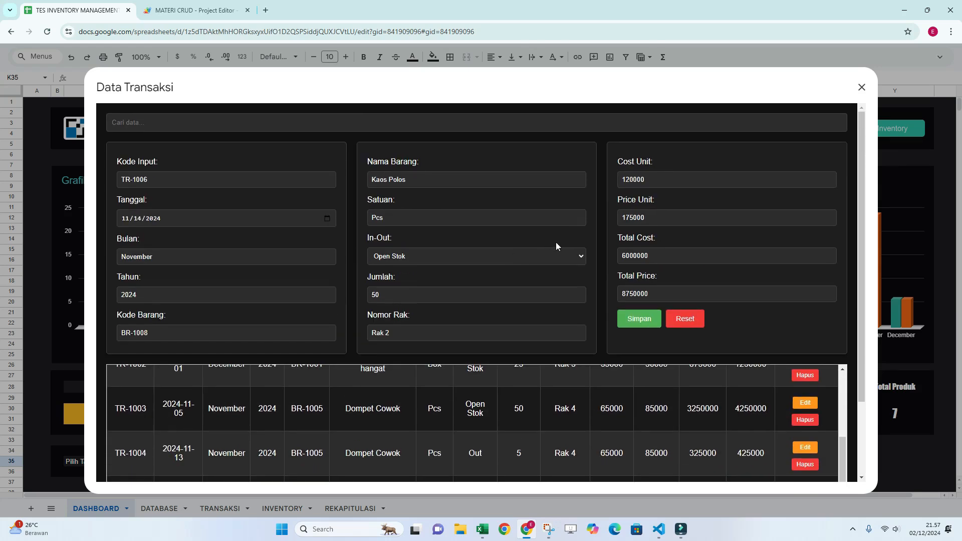
double_click(389, 295)
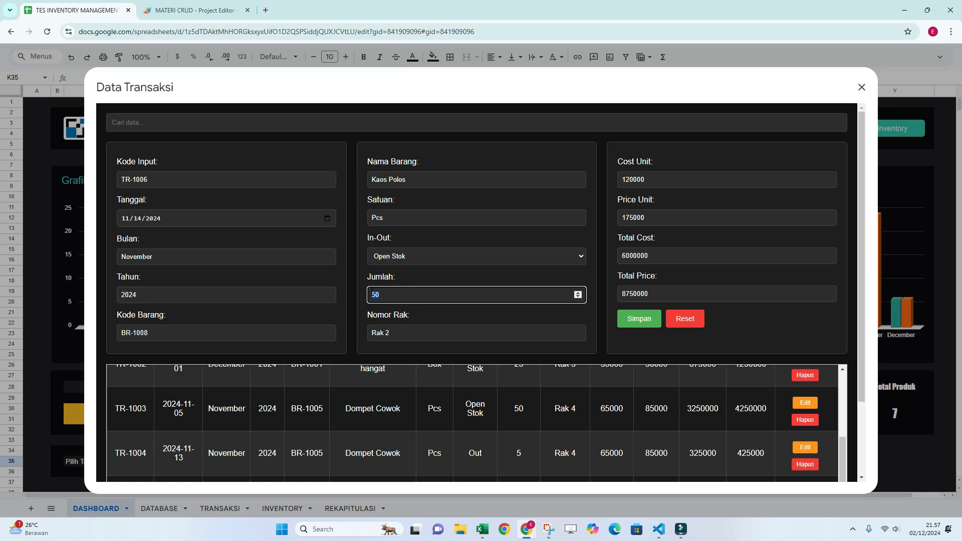
key(BackSpace)
text(25)
Save the edited transaction and check the TR-1006 record in the transaction table.
click(637, 323)
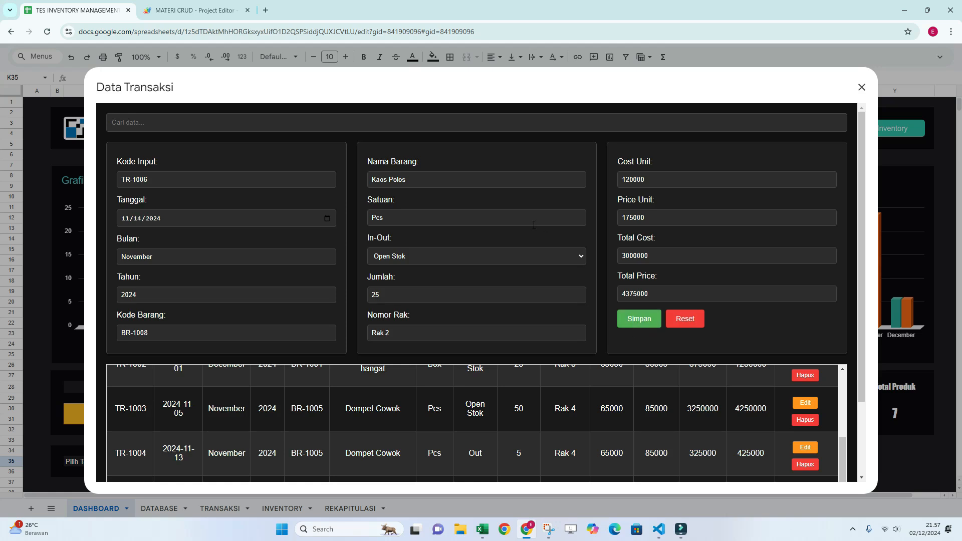
click(647, 322)
scroll(727, 220, down, 2)
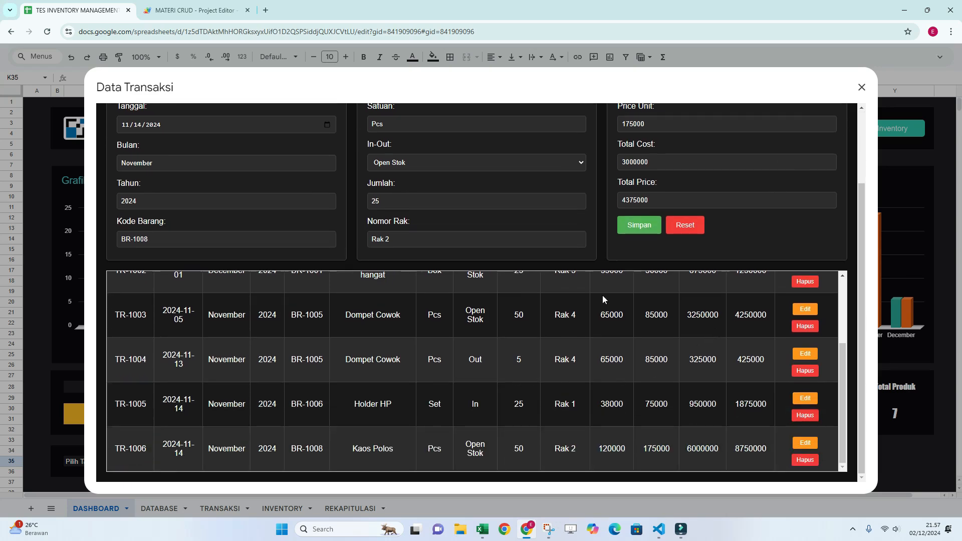
scroll(603, 301, up, 4)
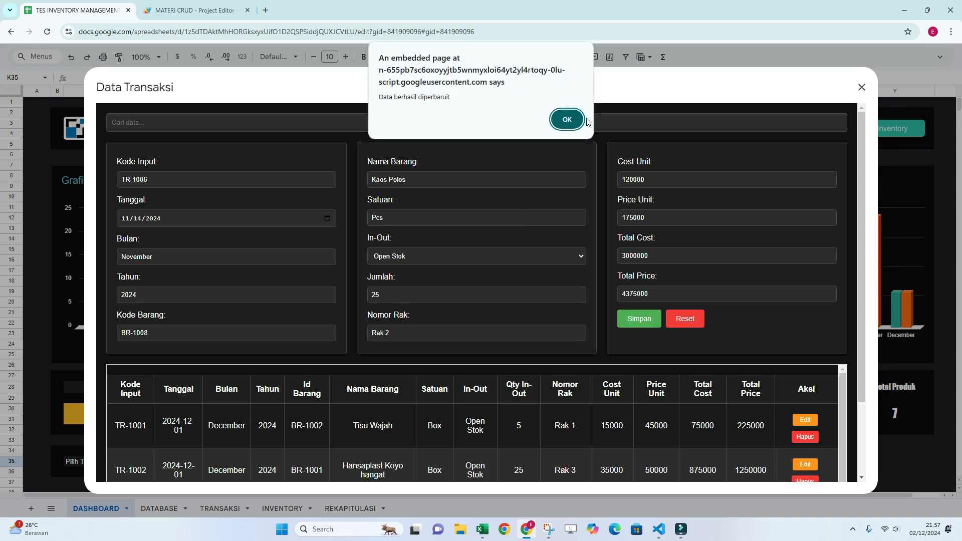
click(567, 120)
scroll(708, 335, down, 2)
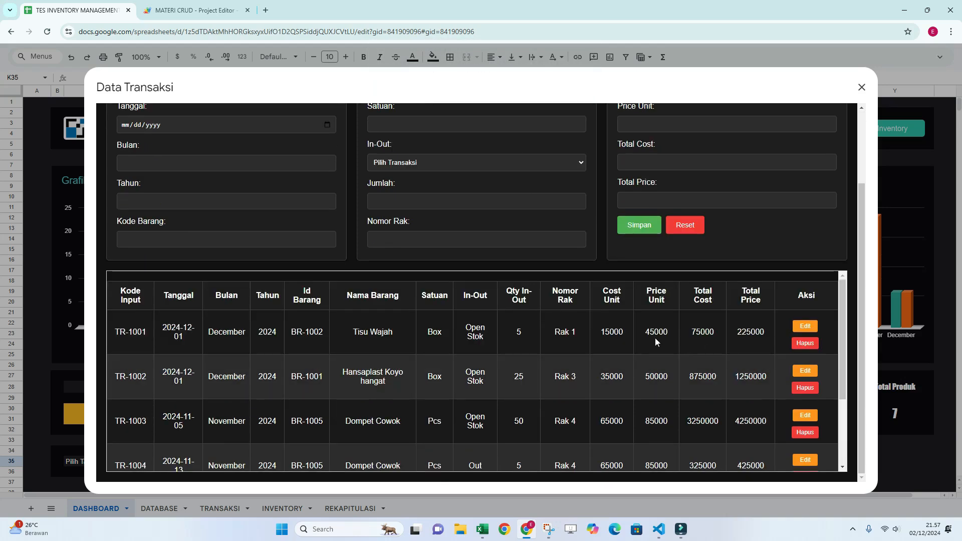
scroll(655, 338, down, 2)
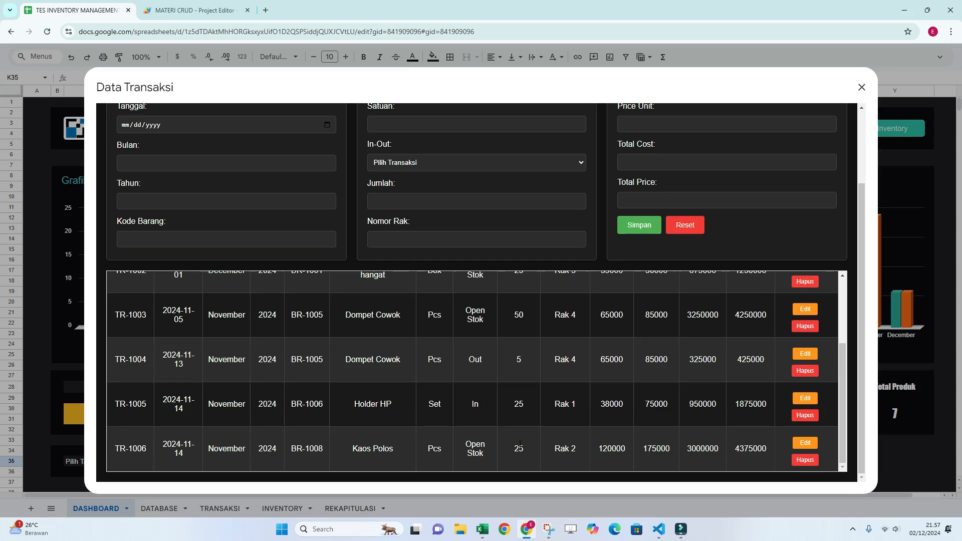
Delete the TR-1001 Tisu Wajah record from the transaction table.
scroll(588, 380, up, 5)
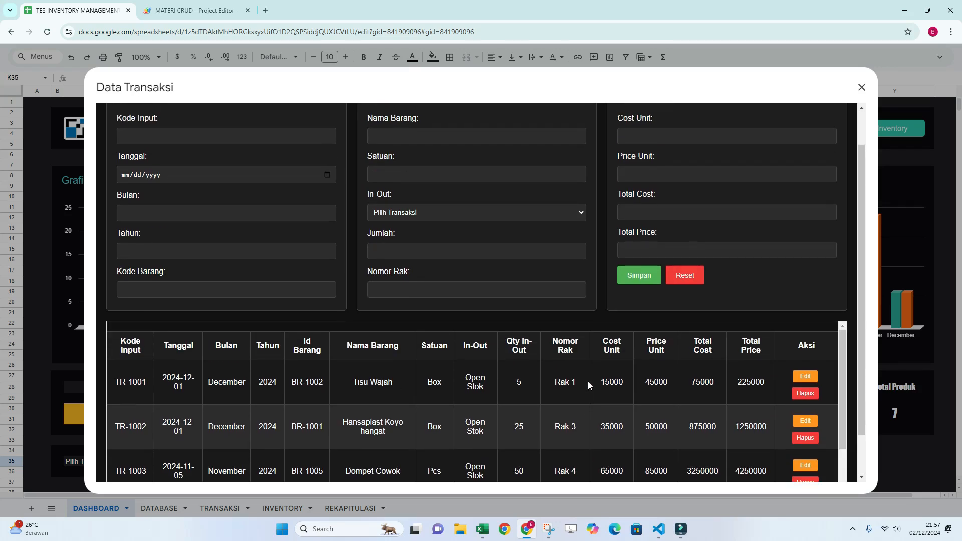
scroll(587, 381, down, 1)
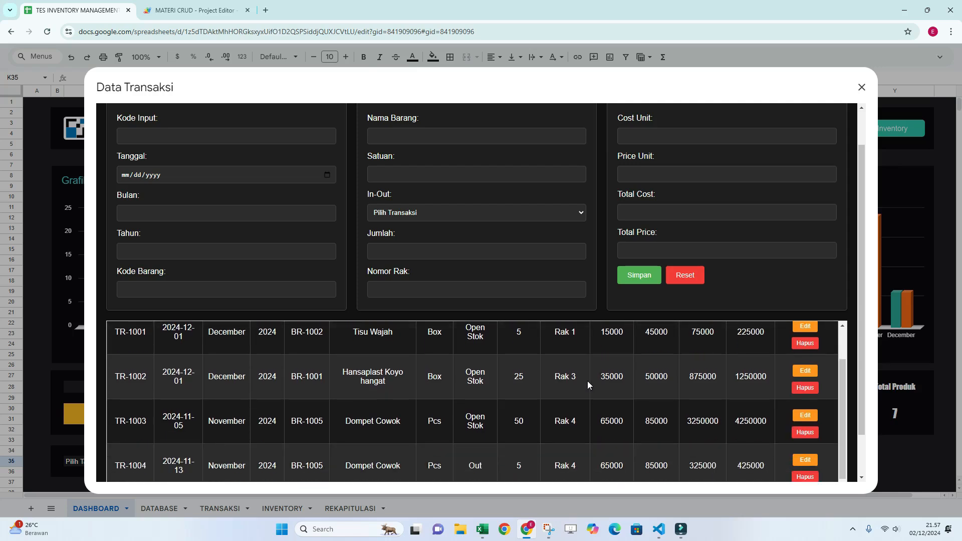
scroll(589, 381, up, 1)
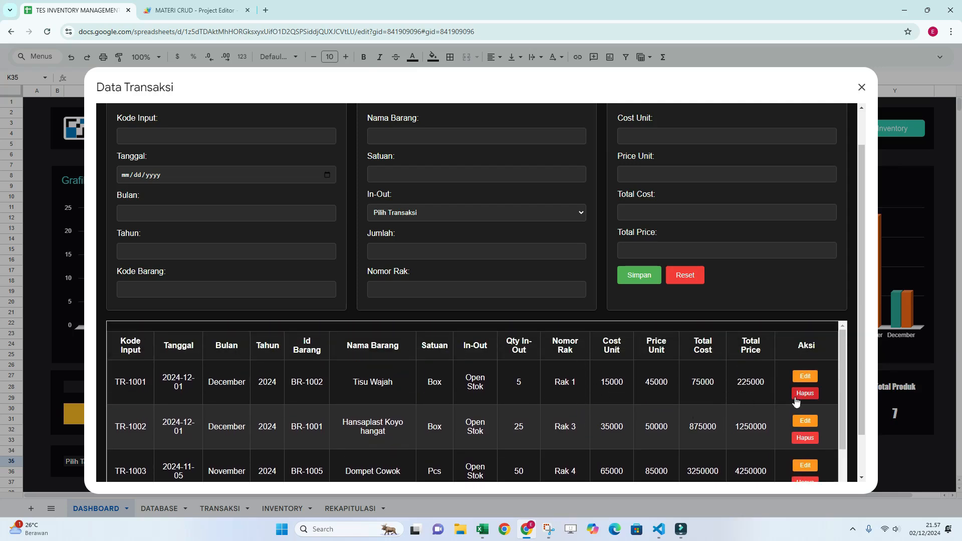
scroll(793, 420, up, 1)
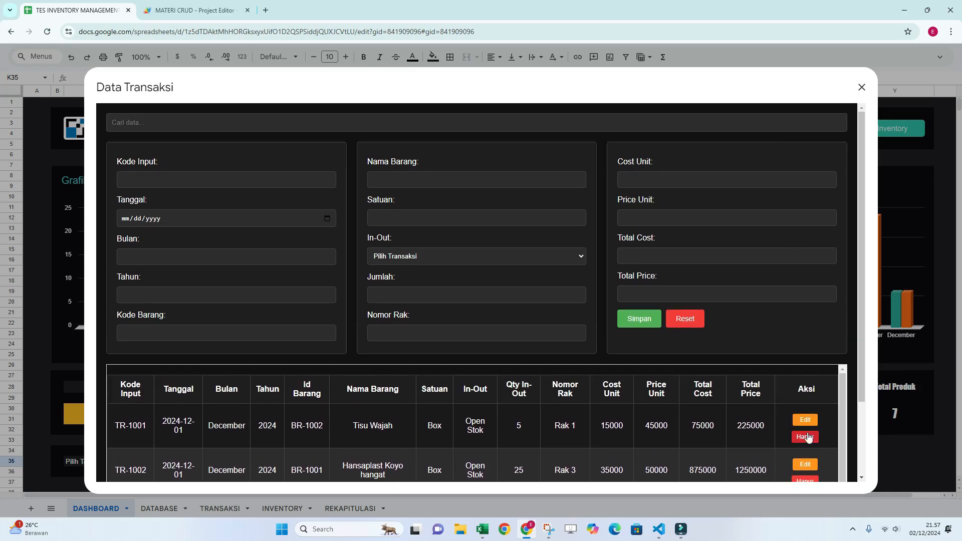
click(806, 438)
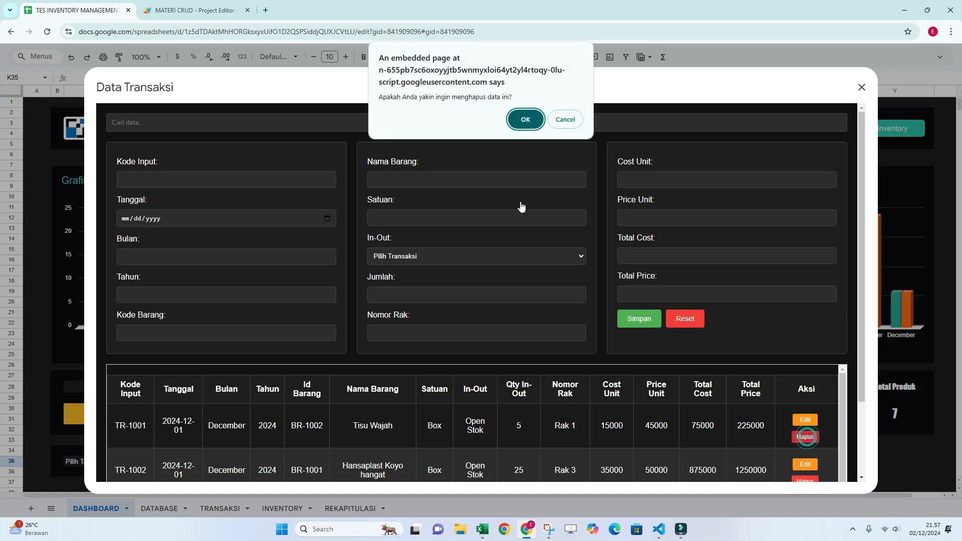
click(526, 116)
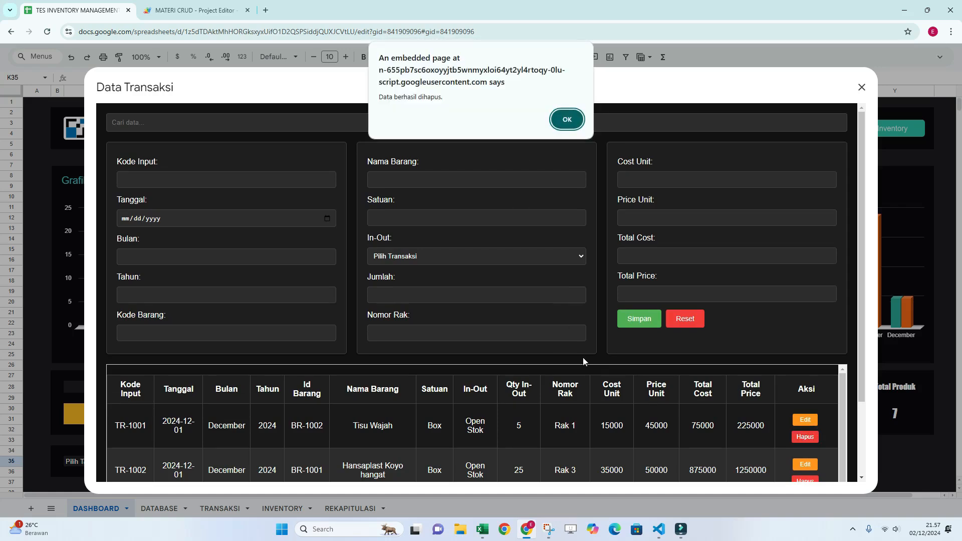
click(564, 120)
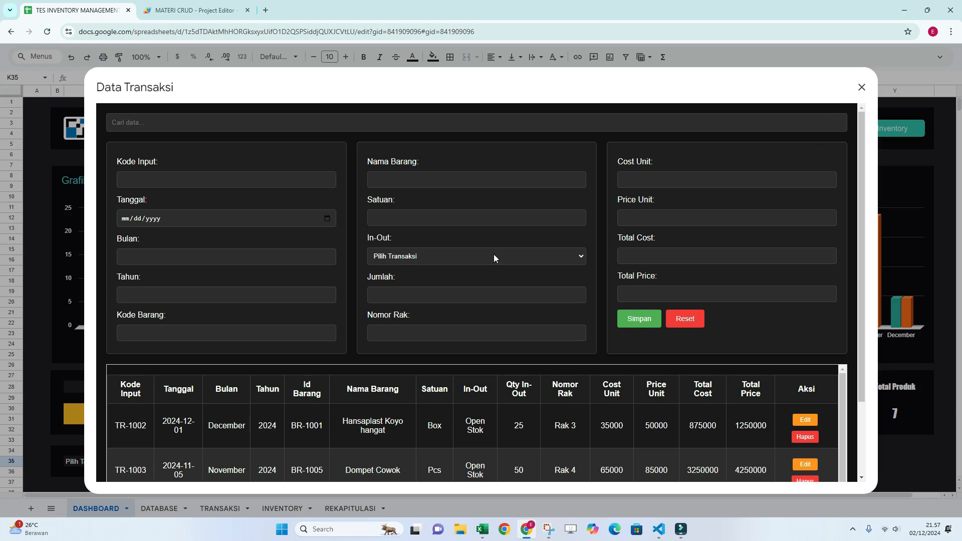
Review the remaining records in the transaction table and close the Data Transaksi form.
scroll(494, 254, down, 2)
scroll(561, 284, down, 2)
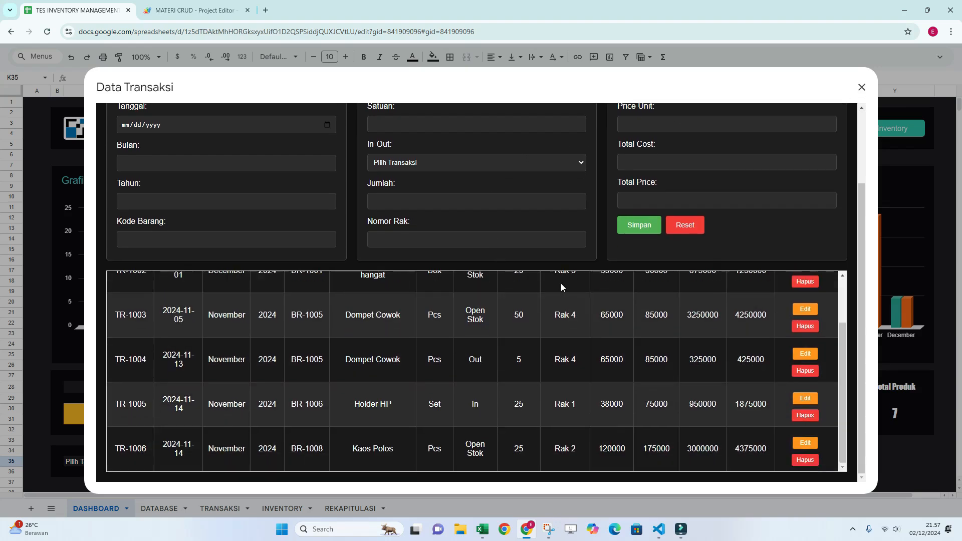
scroll(593, 321, up, 4)
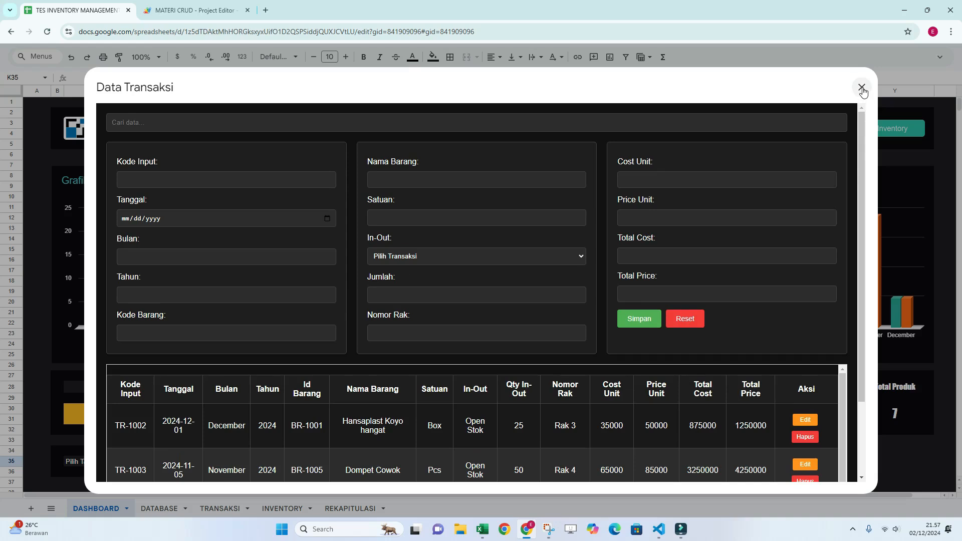
click(863, 88)
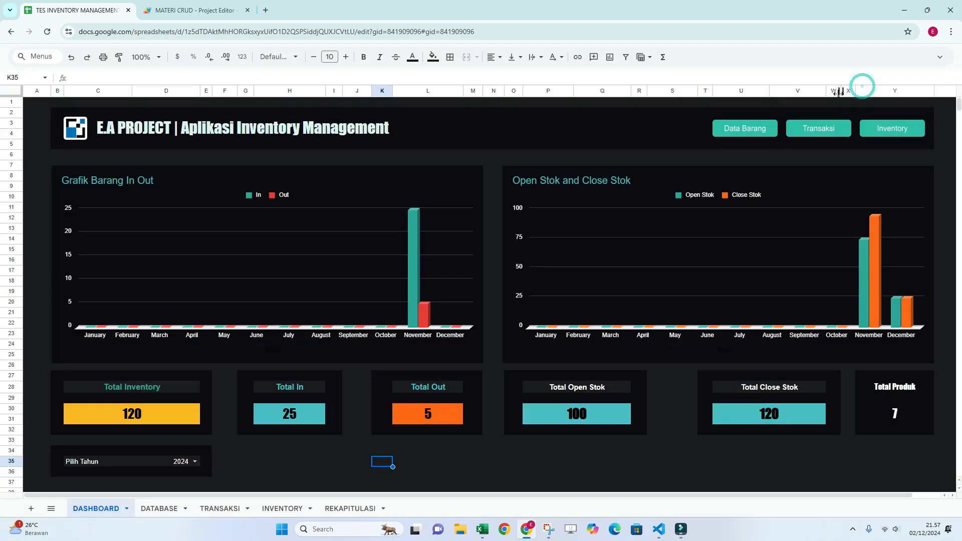
Open the Inventory stock list, search it for JAM, and clear the search.
click(891, 130)
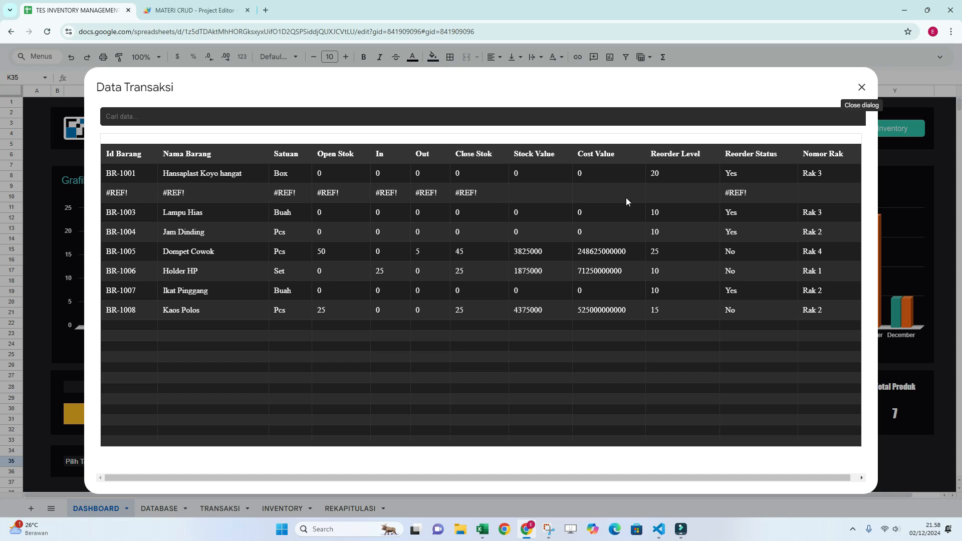
click(614, 117)
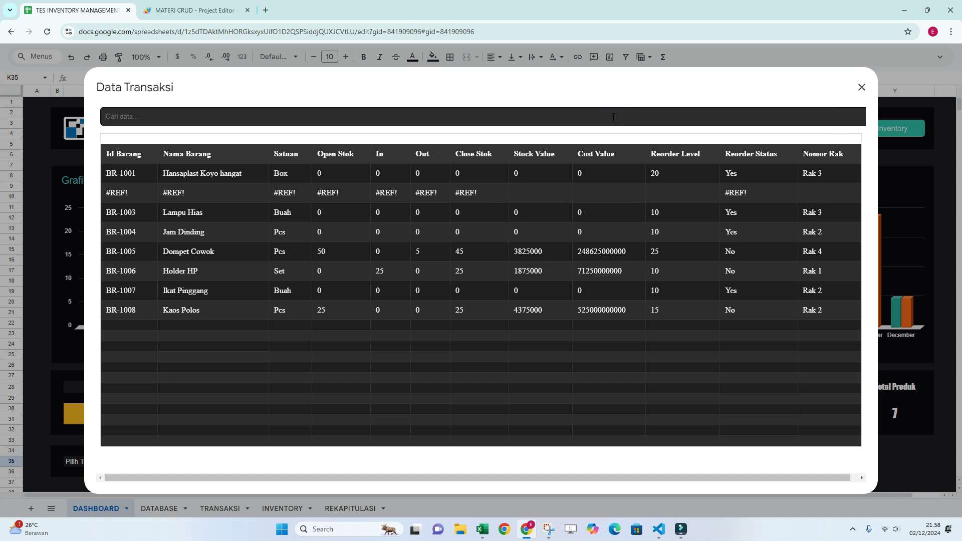
text(JAM)
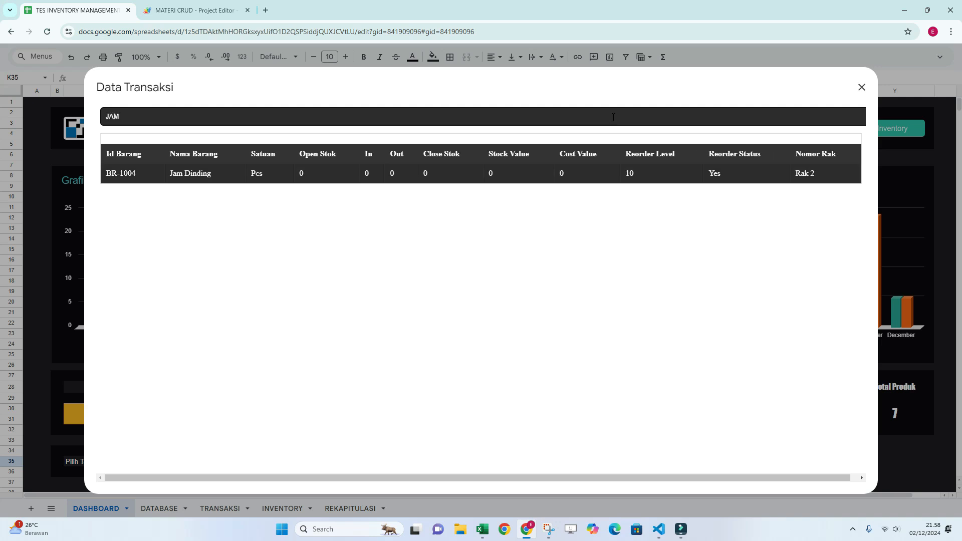
key(BackSpace)
key(BackSpace)
key(BackSpace)
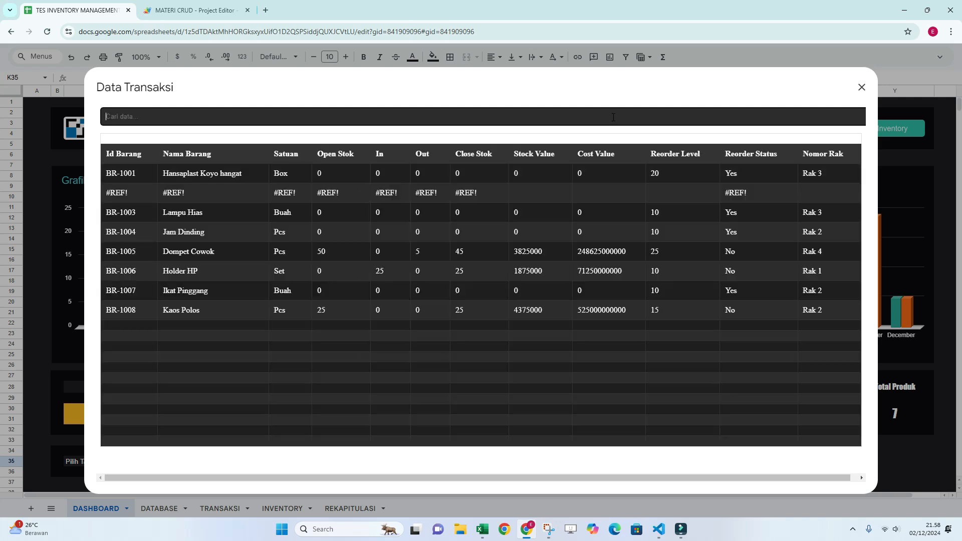
Search the inventory list for BUAH, clear the search, and close the list.
text(BUAH)
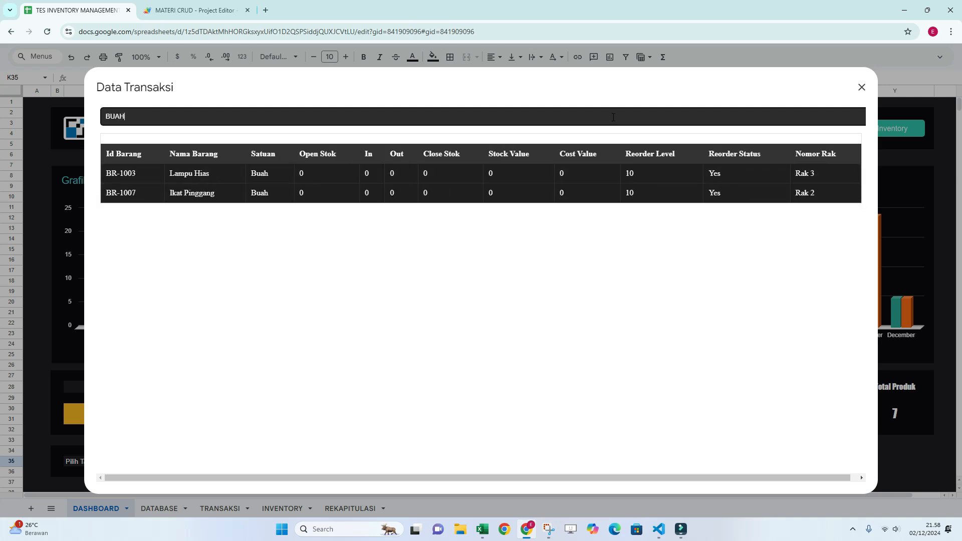
key(BackSpace)
key(BackSpace)
key(BackSpace)
key(BackSpace)
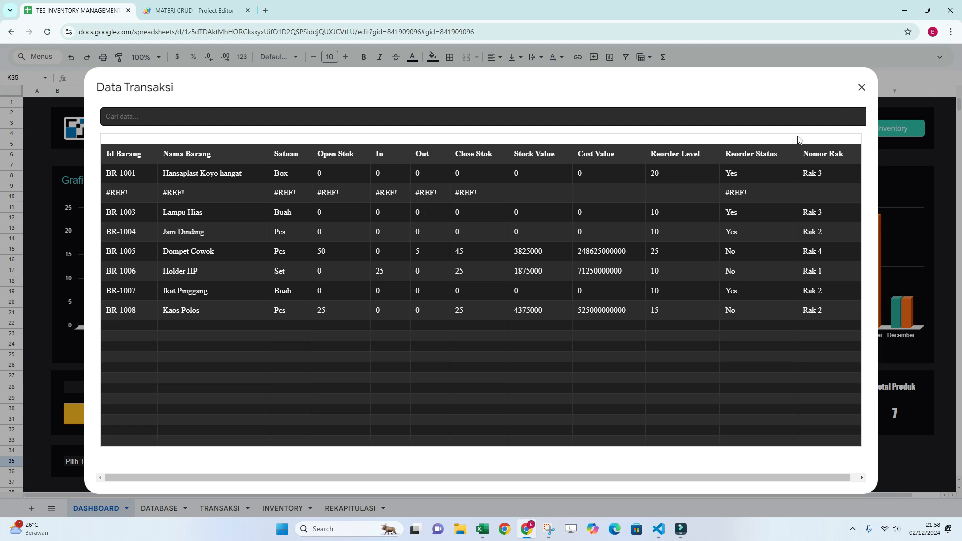
click(862, 88)
click(627, 138)
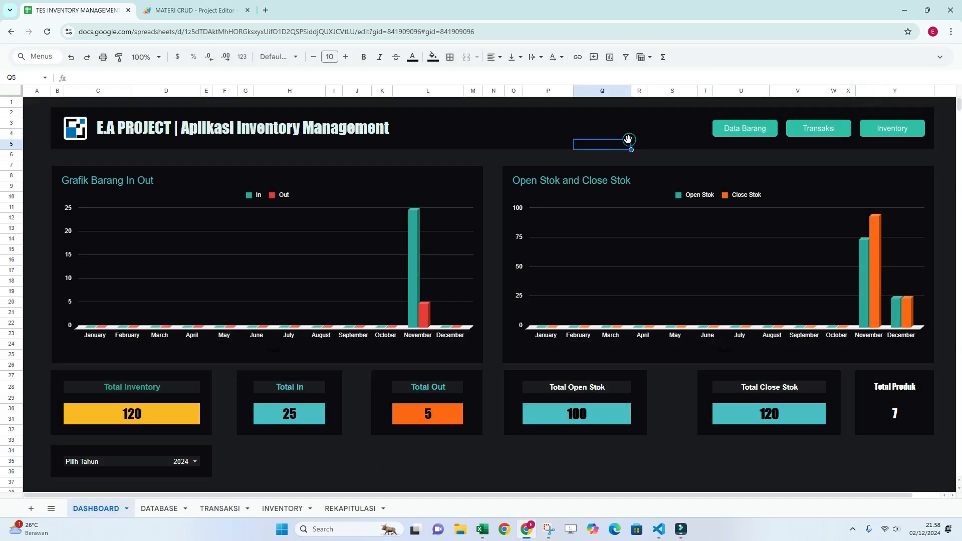
click(580, 137)
click(529, 137)
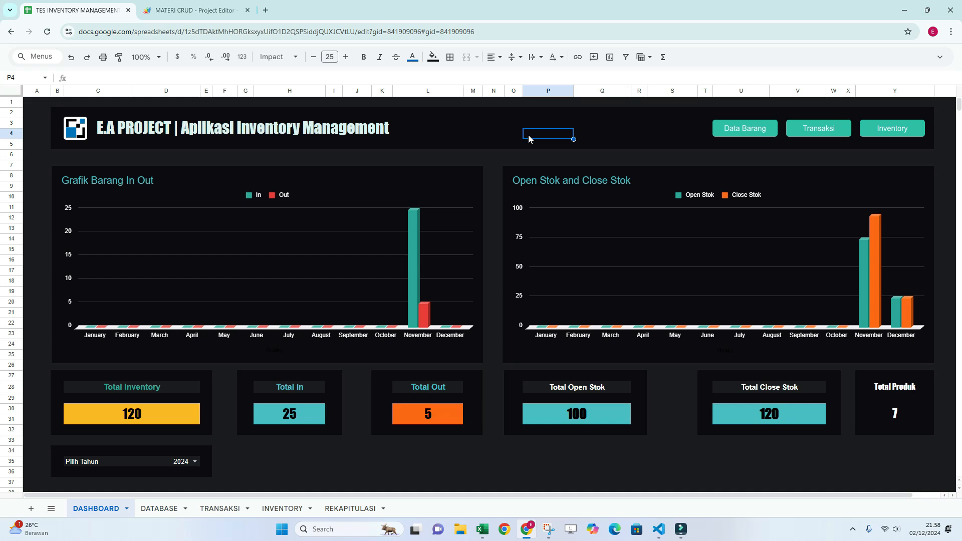
Open and close the Data Barang and Transaksi forms in turn from the dashboard.
click(768, 135)
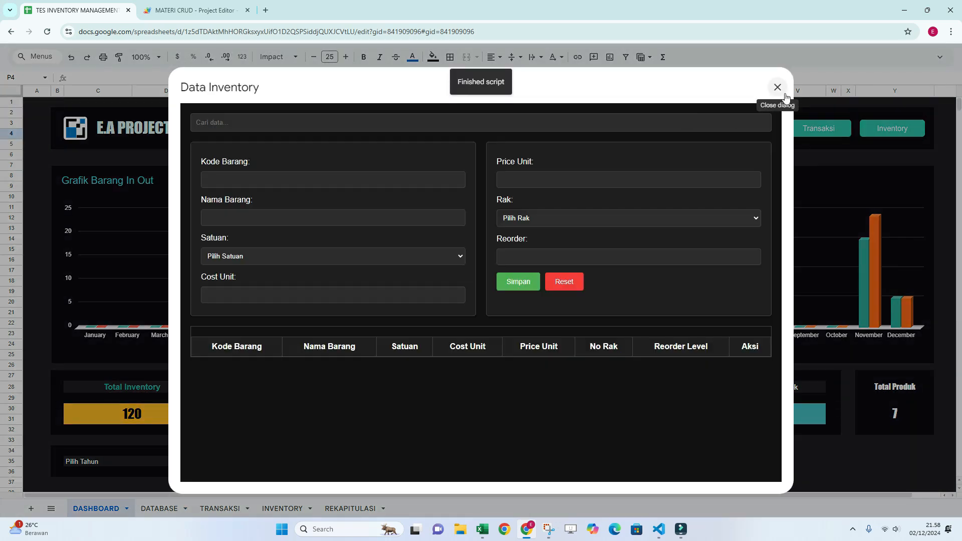
click(780, 88)
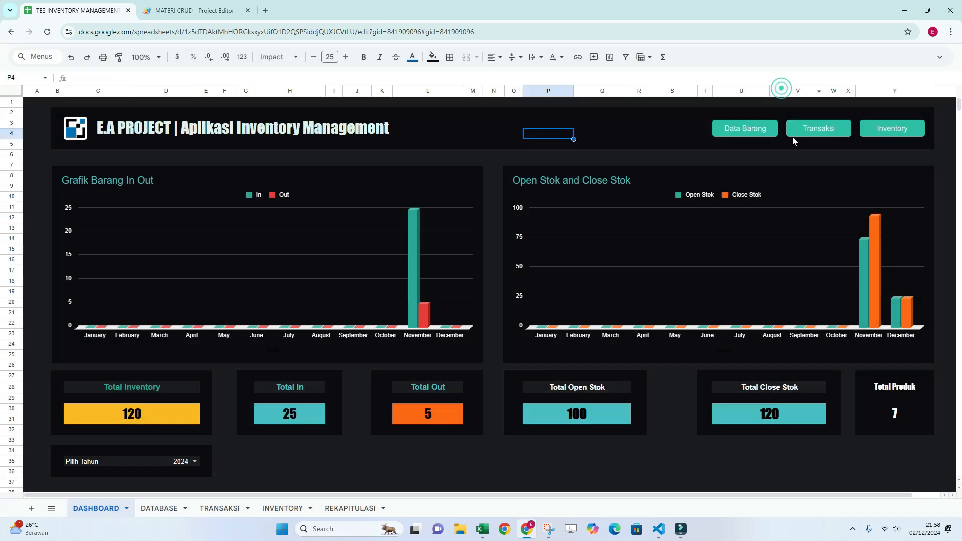
click(817, 126)
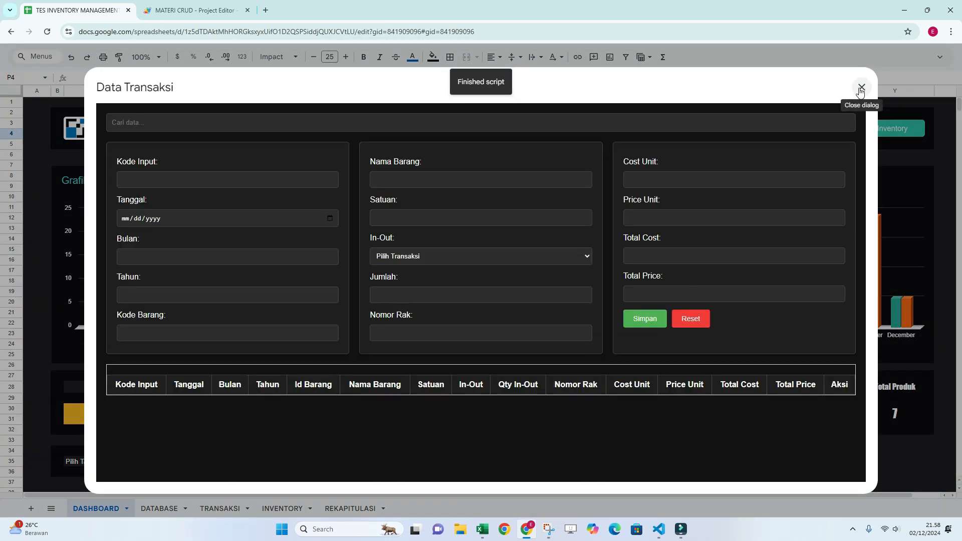
click(862, 87)
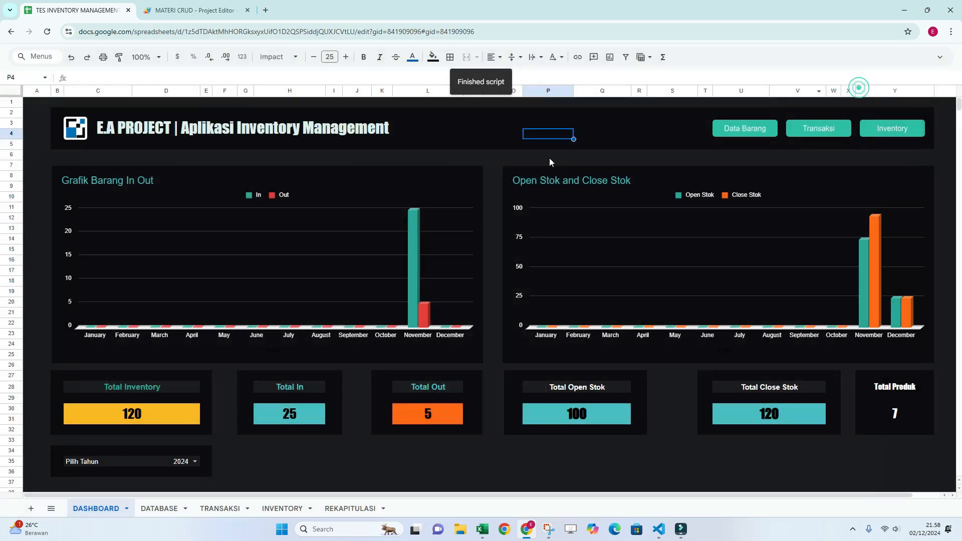
click(495, 144)
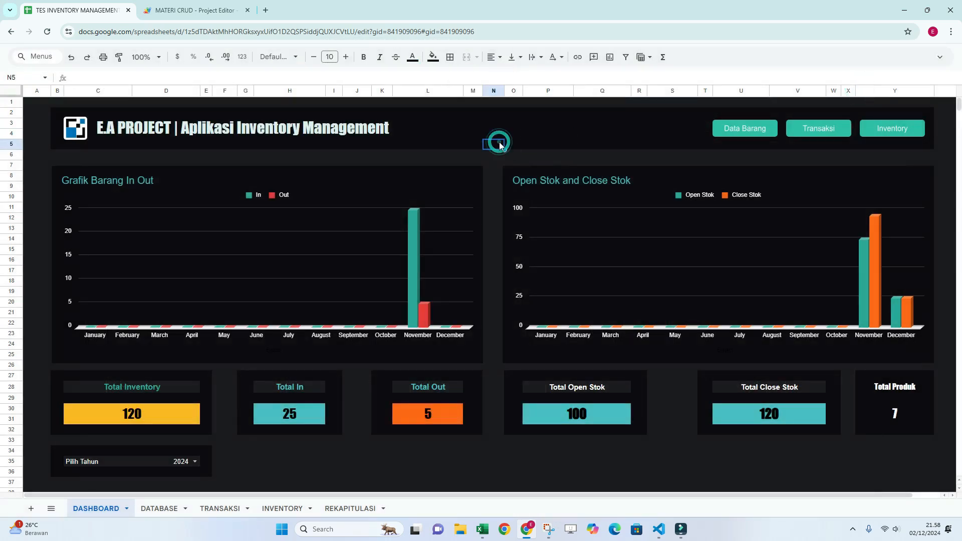
Switch the dashboard's Pilih Tahun to 2025 to compare the charts and totals, and set it back to 2024.
click(195, 460)
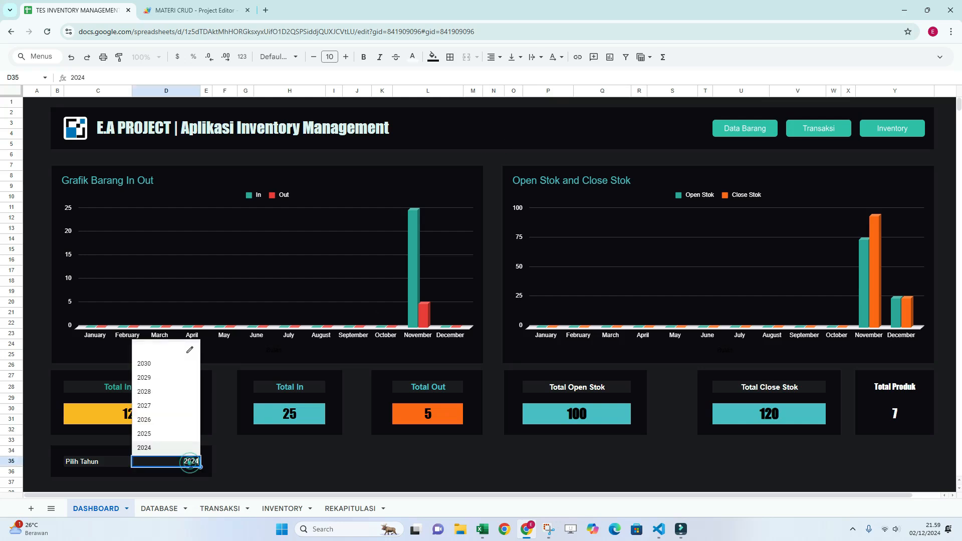
click(155, 434)
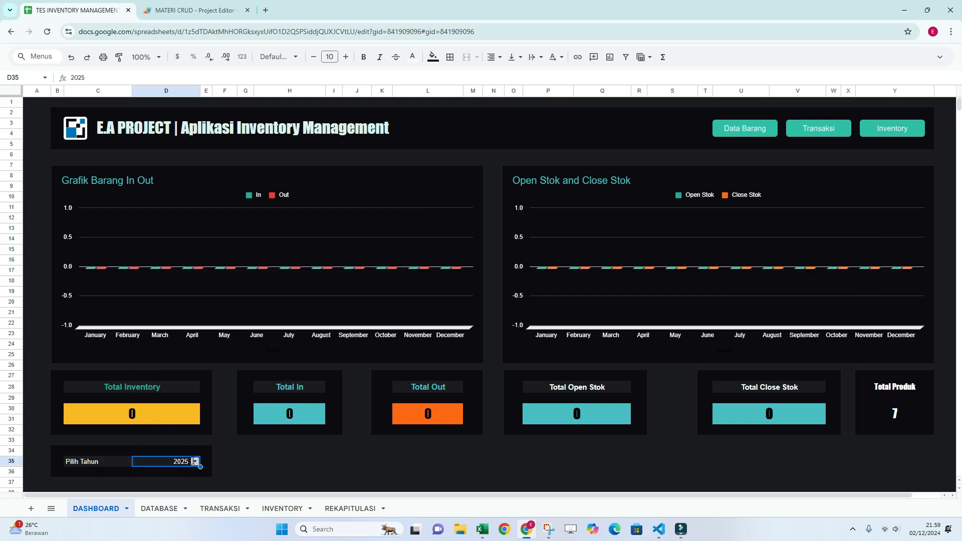
click(195, 461)
click(153, 447)
click(357, 475)
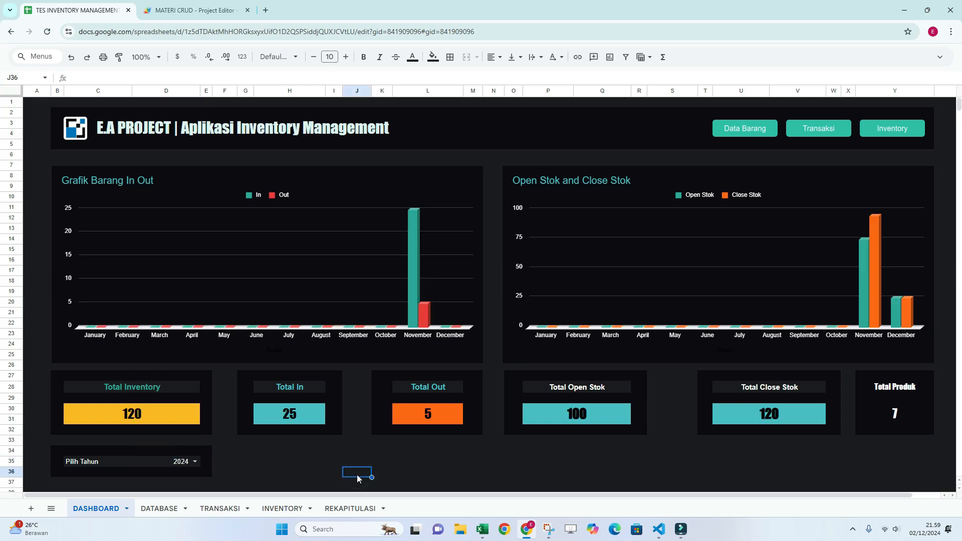
click(404, 474)
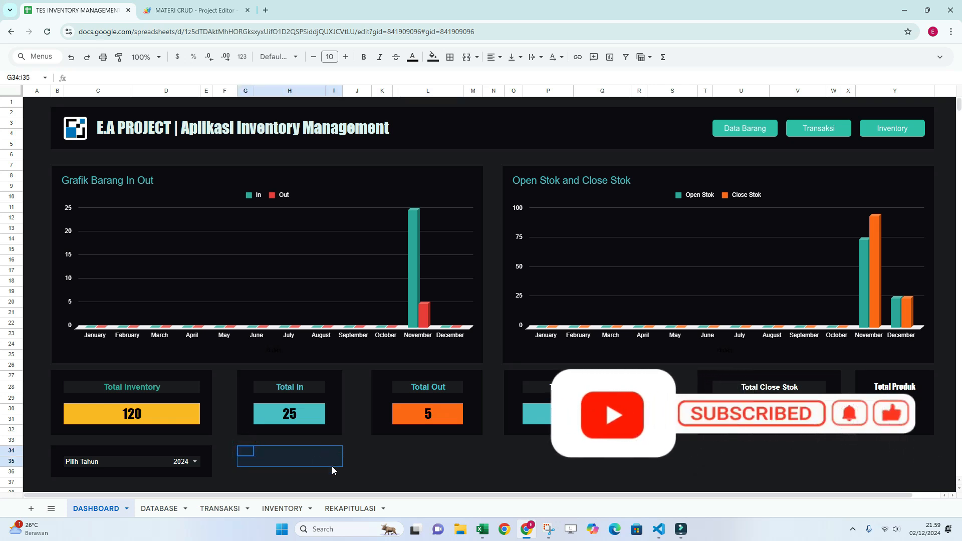
click(368, 462)
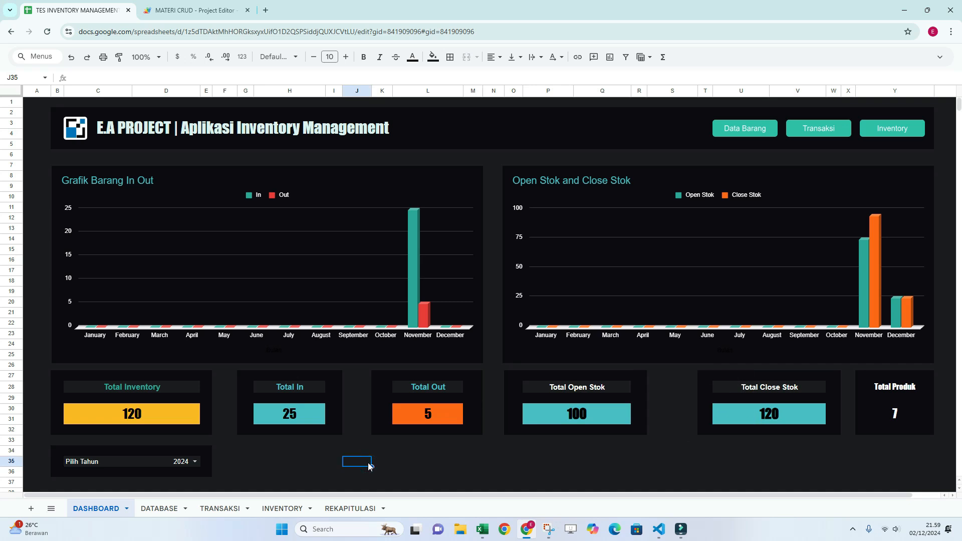